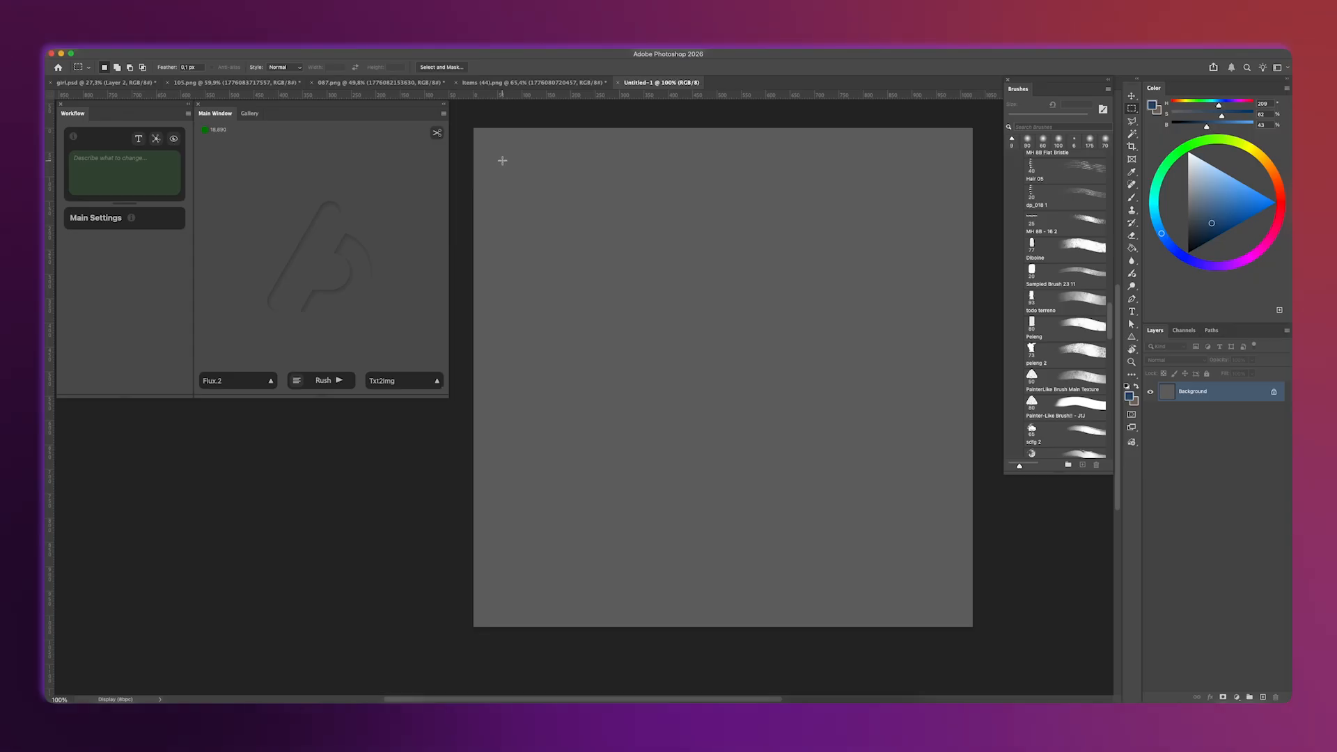
Marquee a roughly square area on the blank canvas and set the generator to Edit mode with the Banana Pro model.
drag(605, 251, 665, 322)
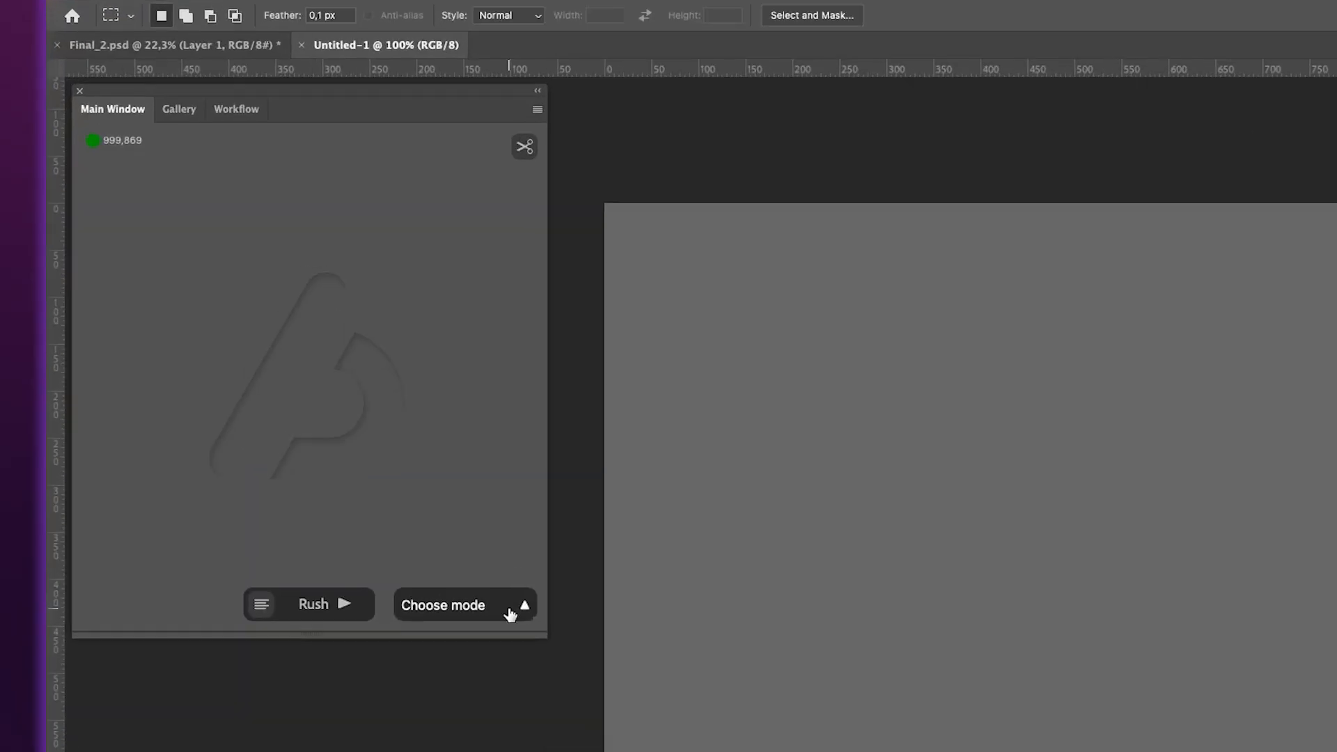
click(512, 610)
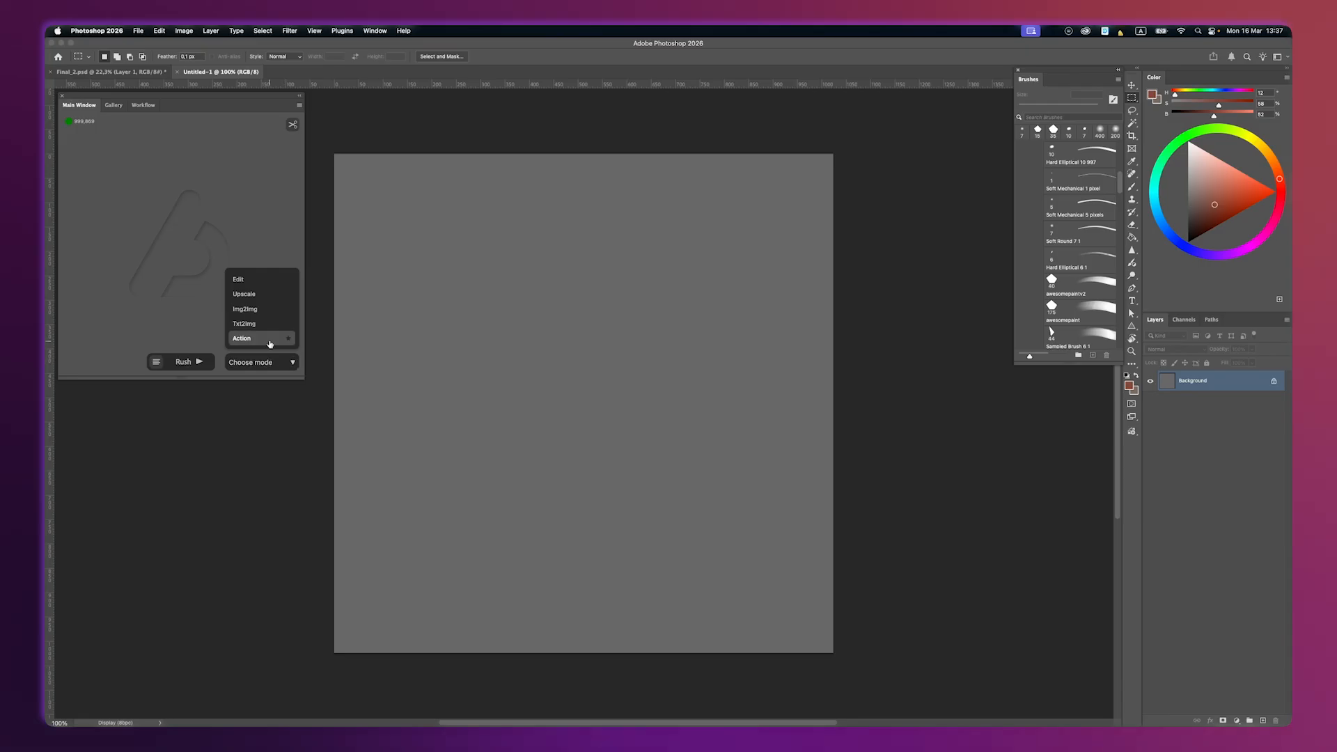
click(242, 279)
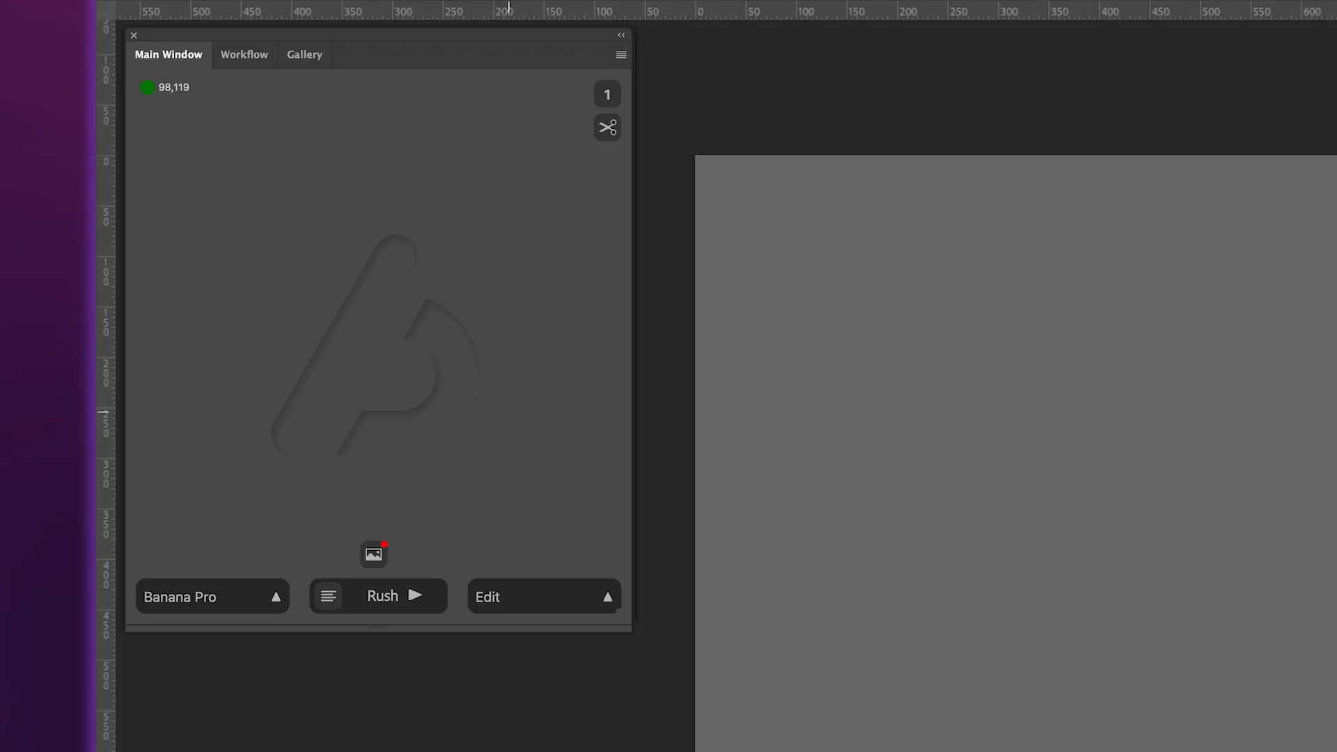
click(220, 601)
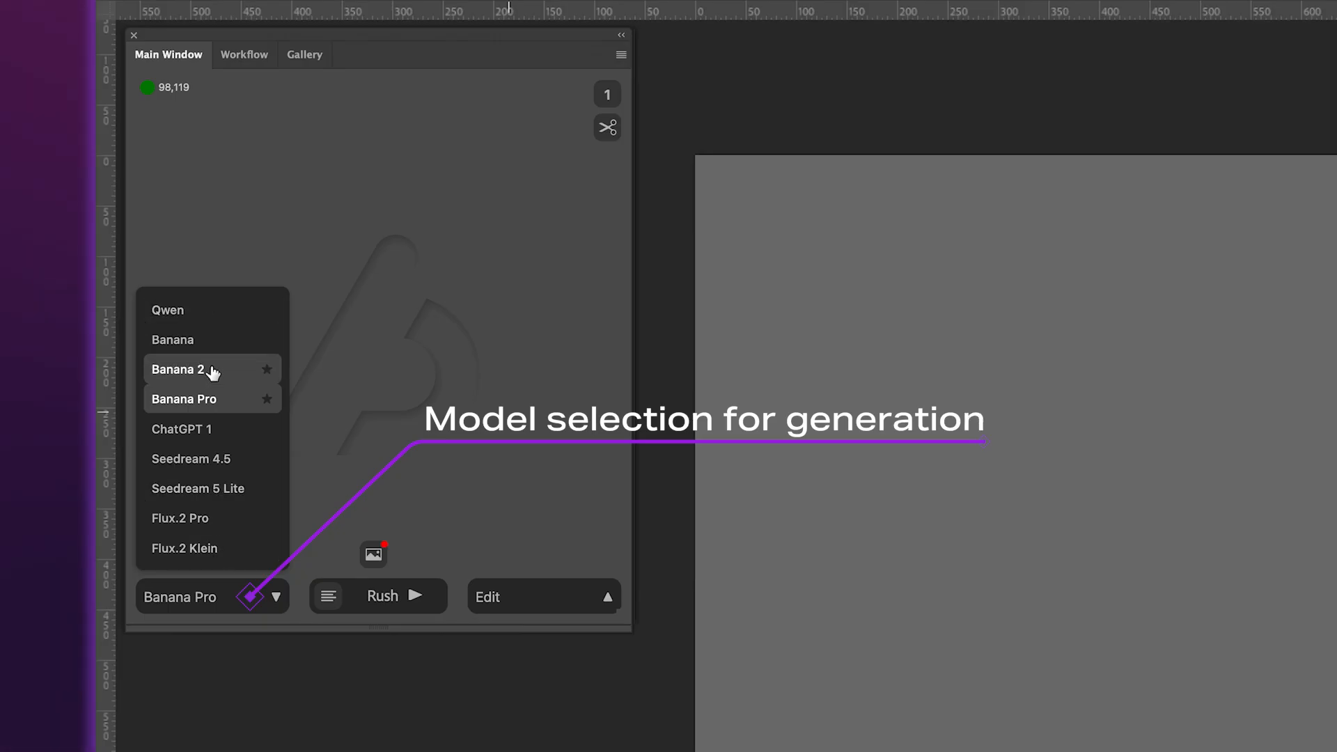
click(213, 402)
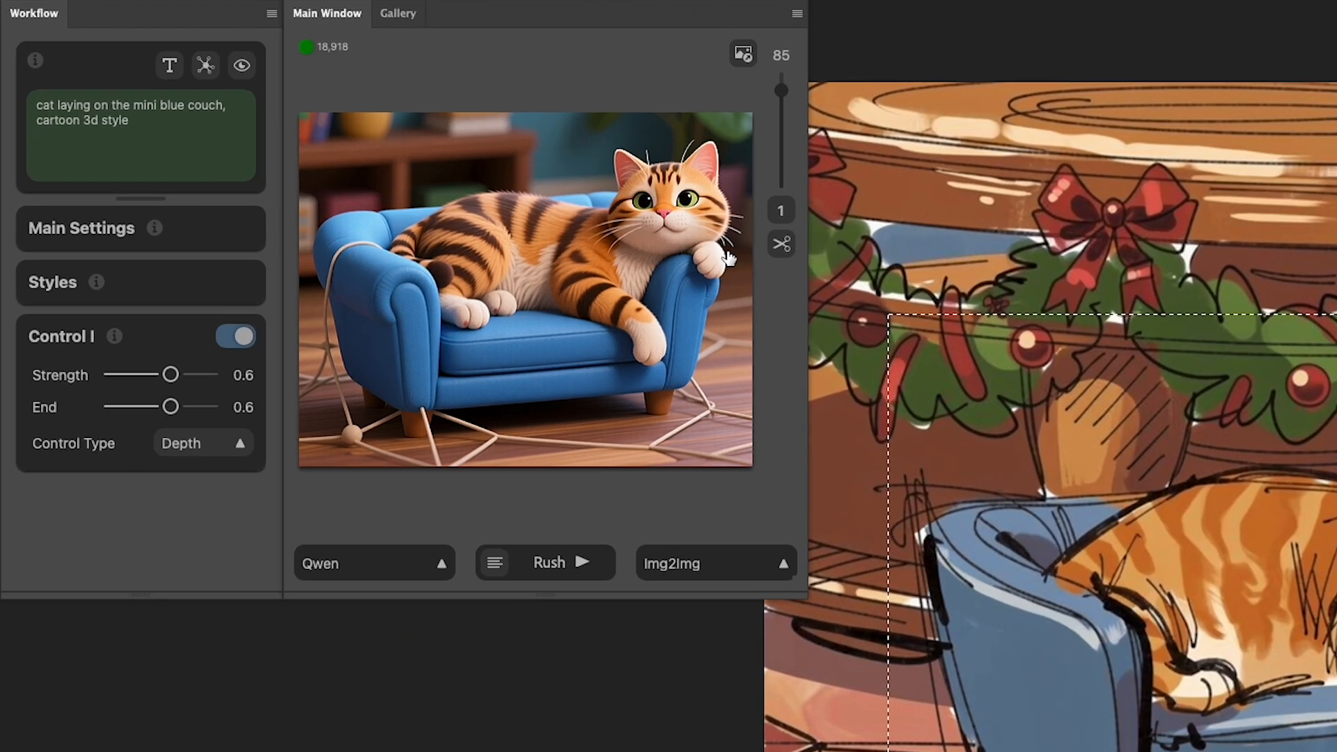
Set the image count to 4 and generate Img2Img variations of the cat on the blue couch.
click(739, 212)
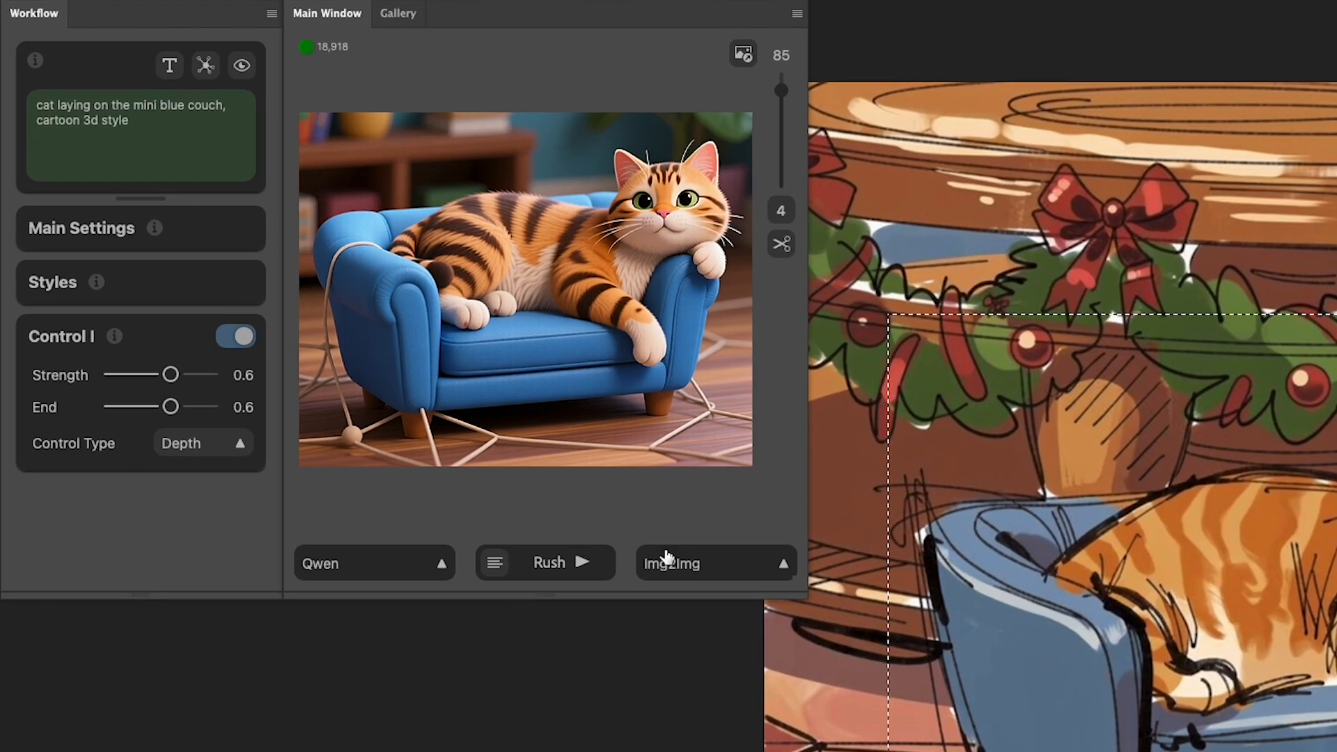
click(582, 567)
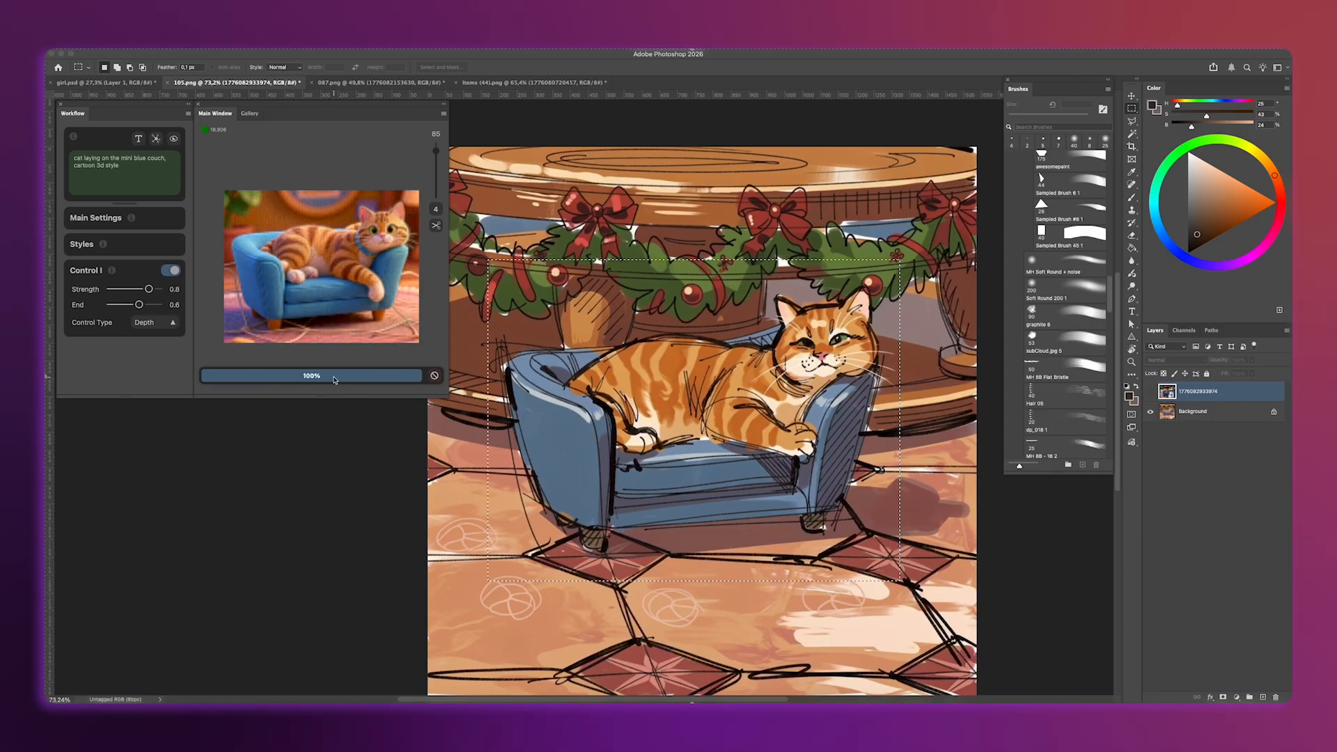
click(390, 198)
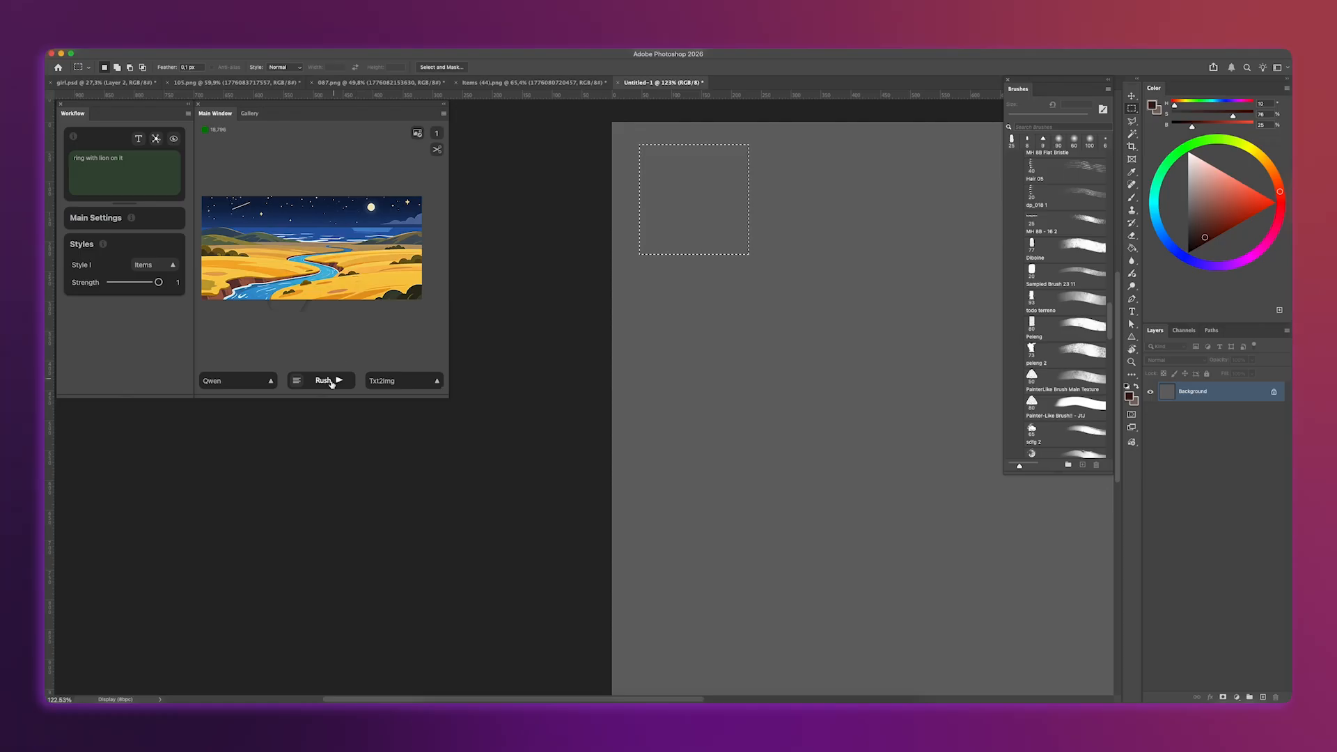
Generate four variations from the prompt "ring with lion on it" and place the first ring in the selection.
click(702, 693)
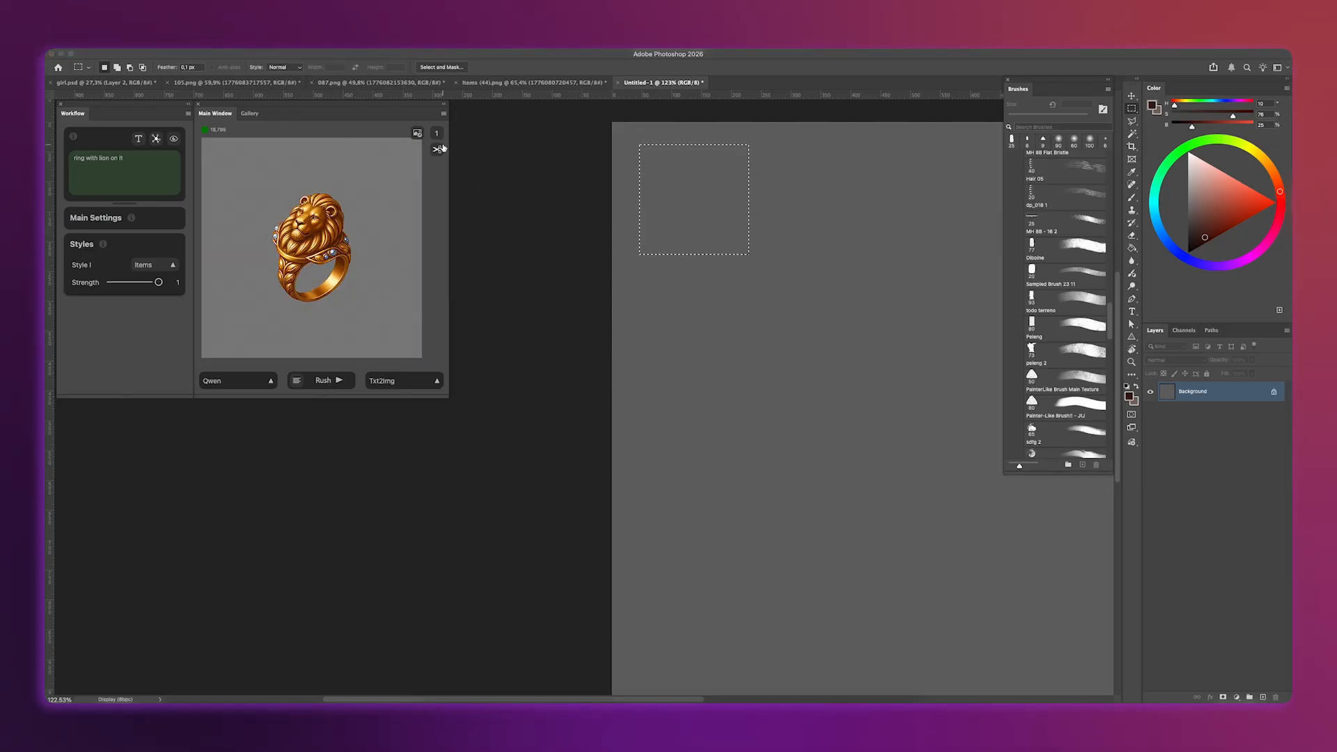
click(436, 134)
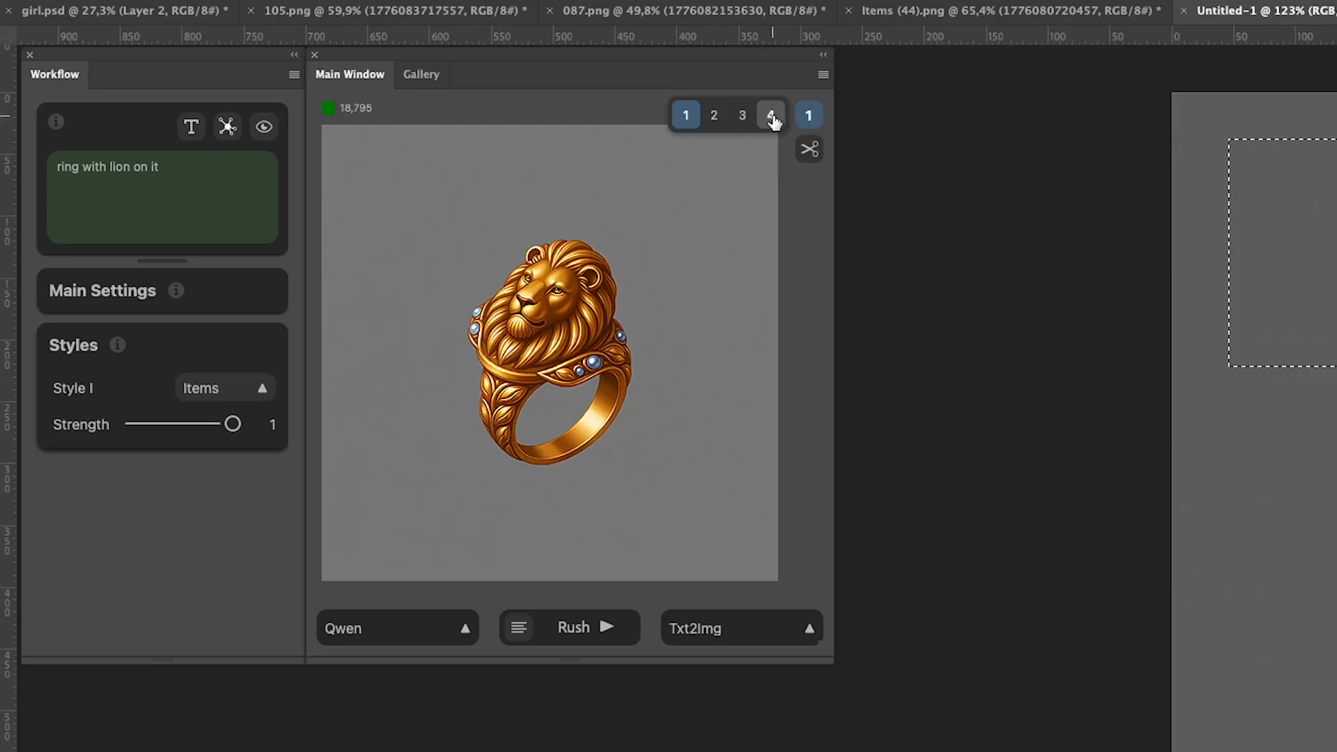
click(771, 116)
click(569, 627)
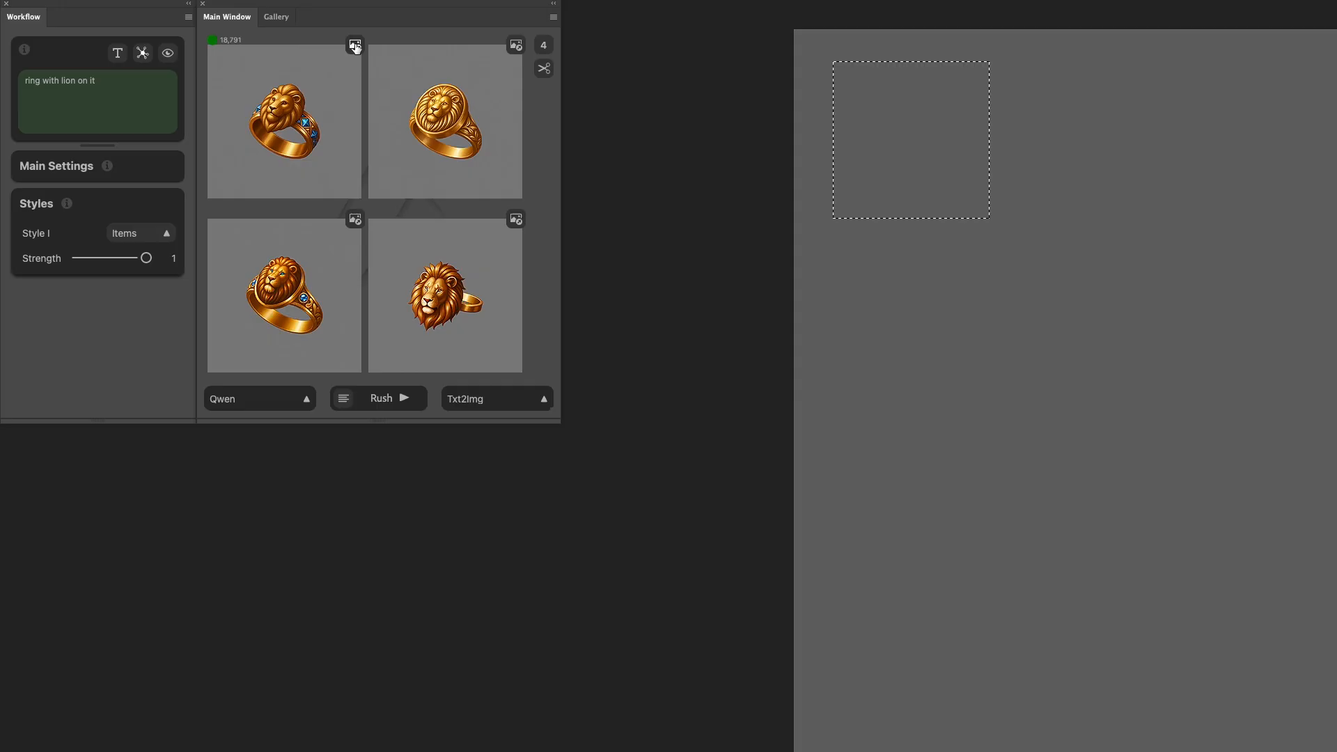
click(355, 46)
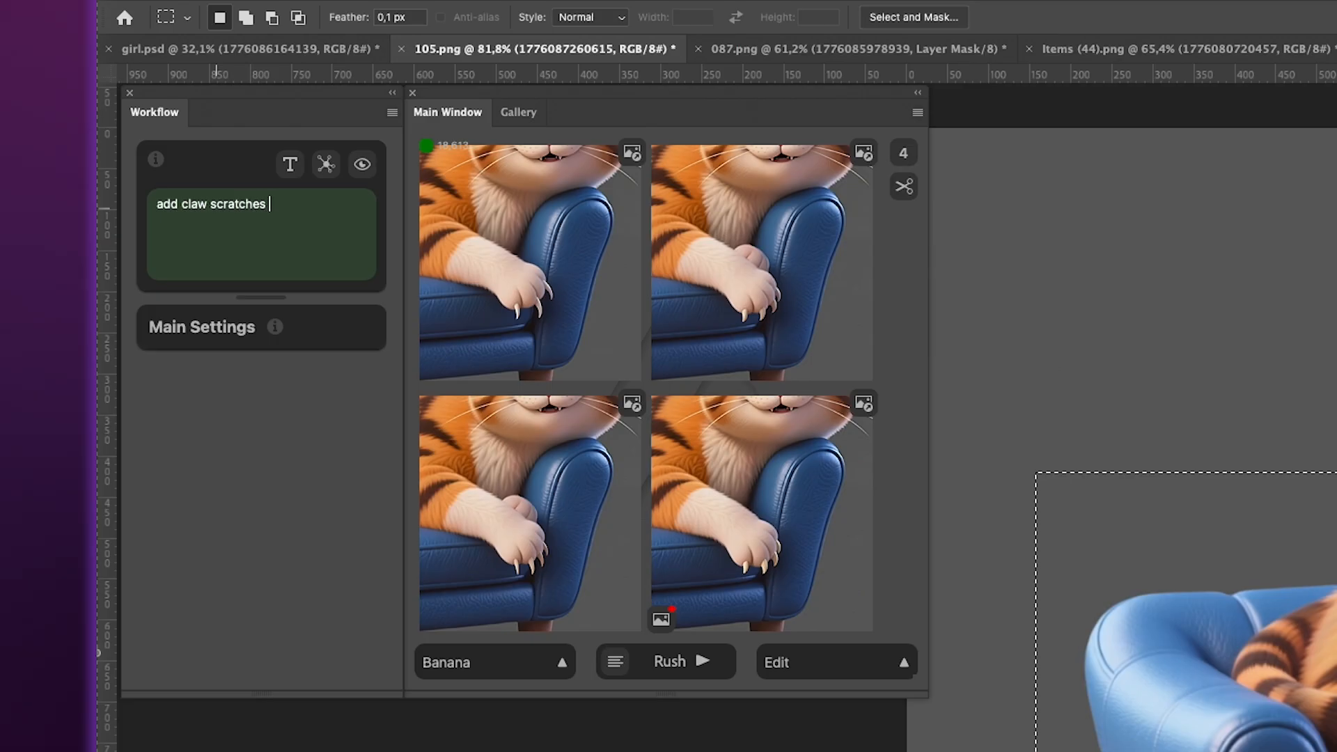
Generate an edit of the selected part of the couch with the prompt "add claw scratches to the upholstery".
text(to the upholstery)
click(705, 662)
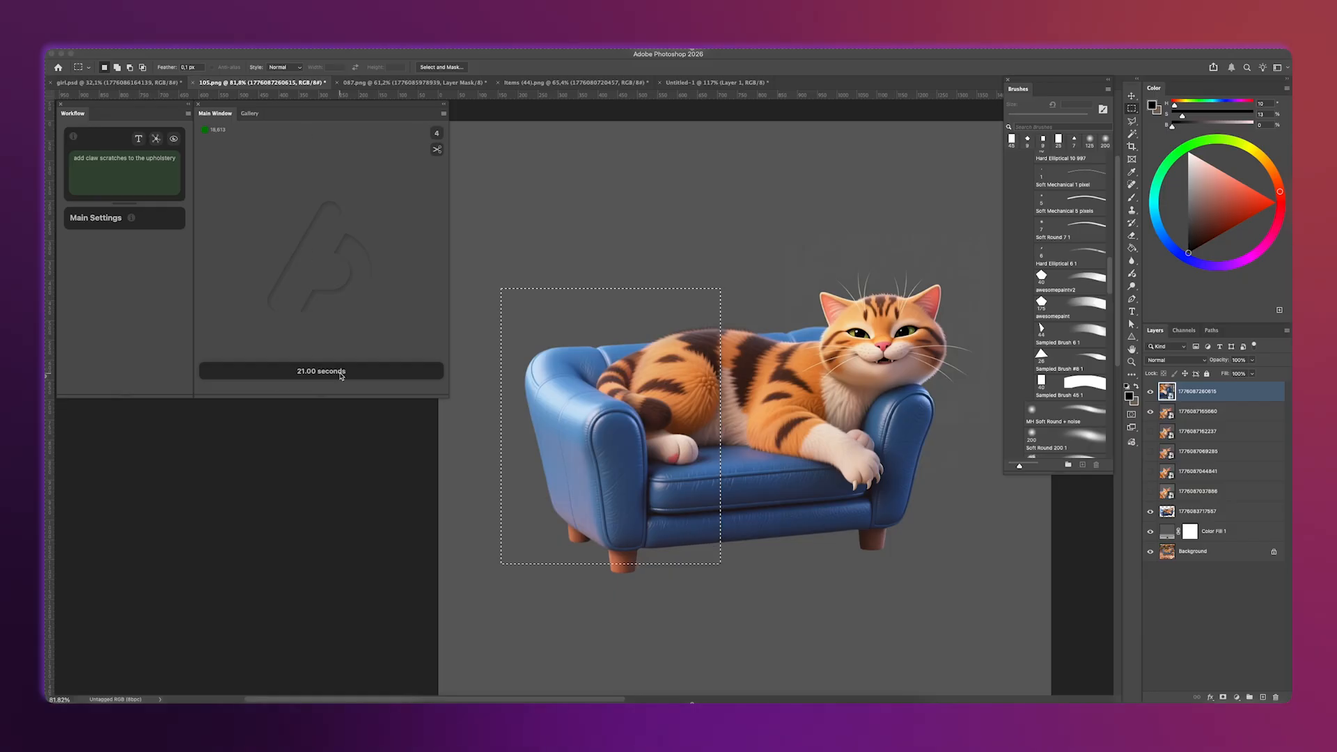
Generate a gem image from the prompt "red magic stone, gray background" and place the first red magic ore variation.
click(271, 189)
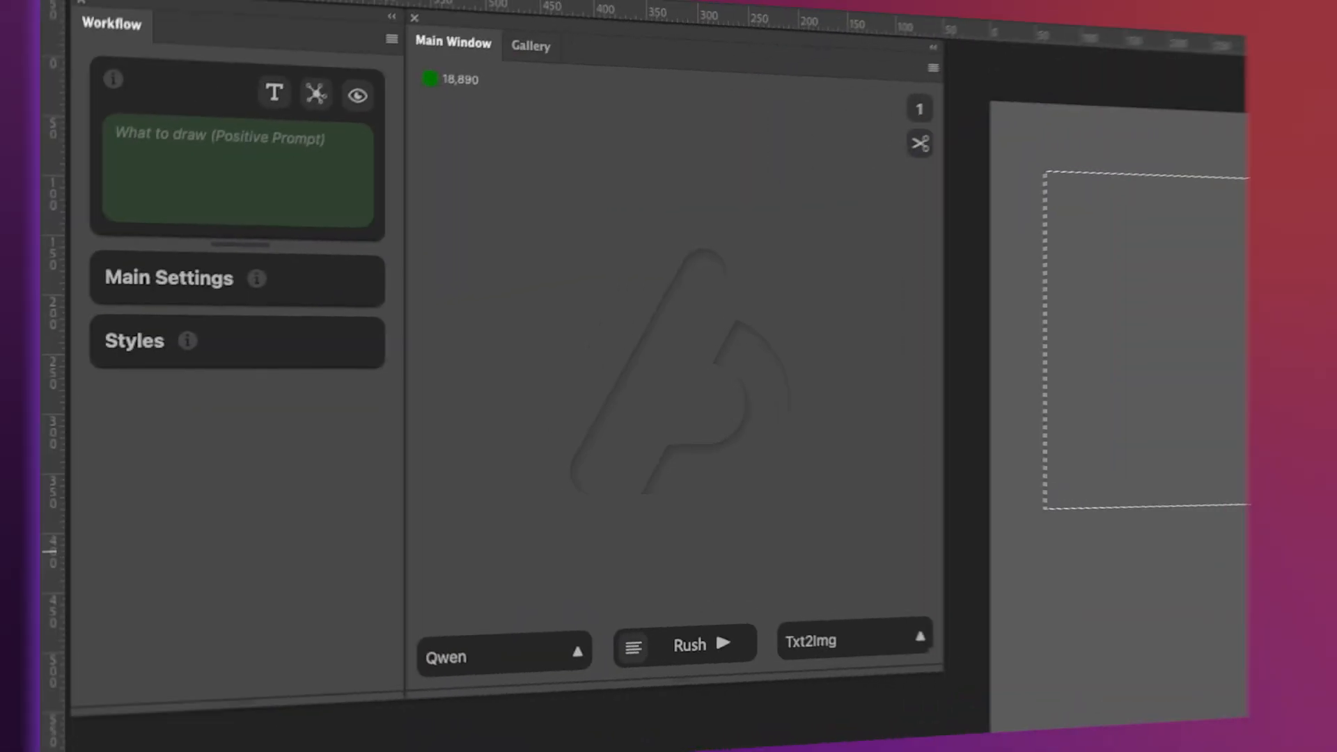
text(red)
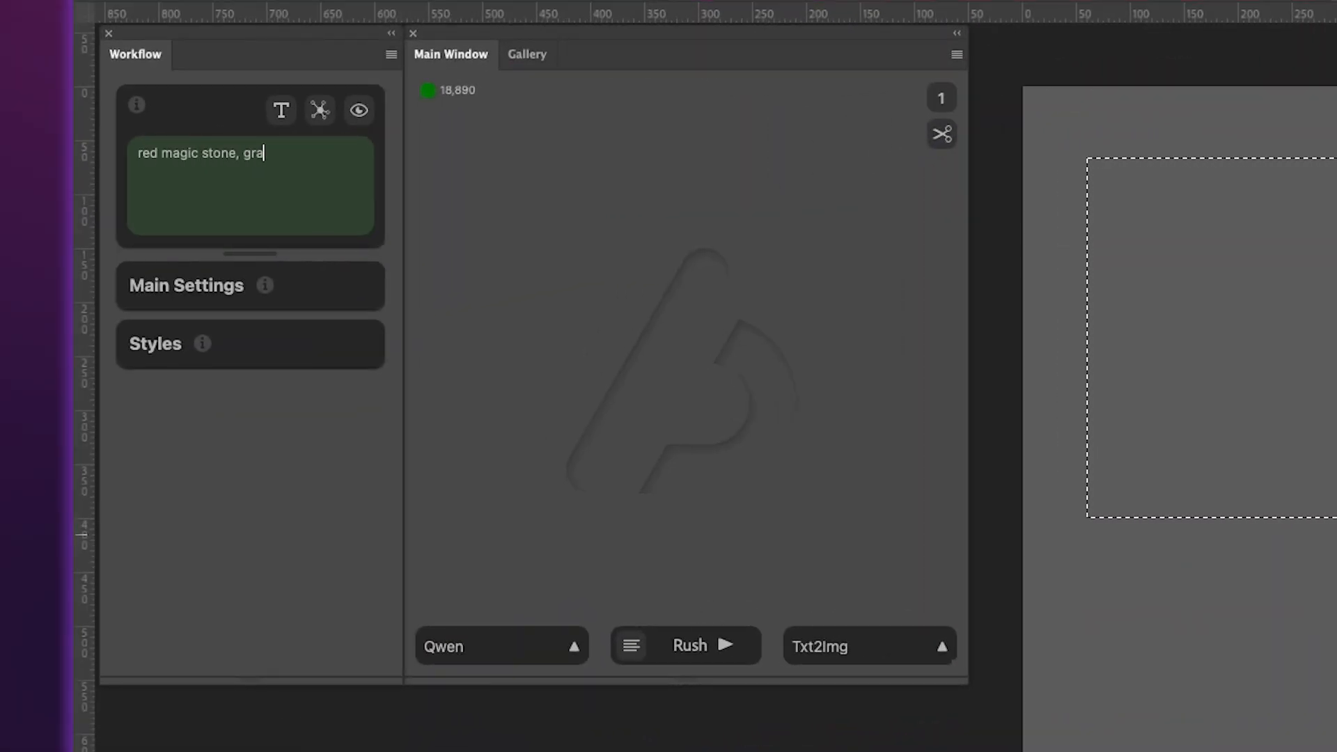
text(magic stone, gray backgr)
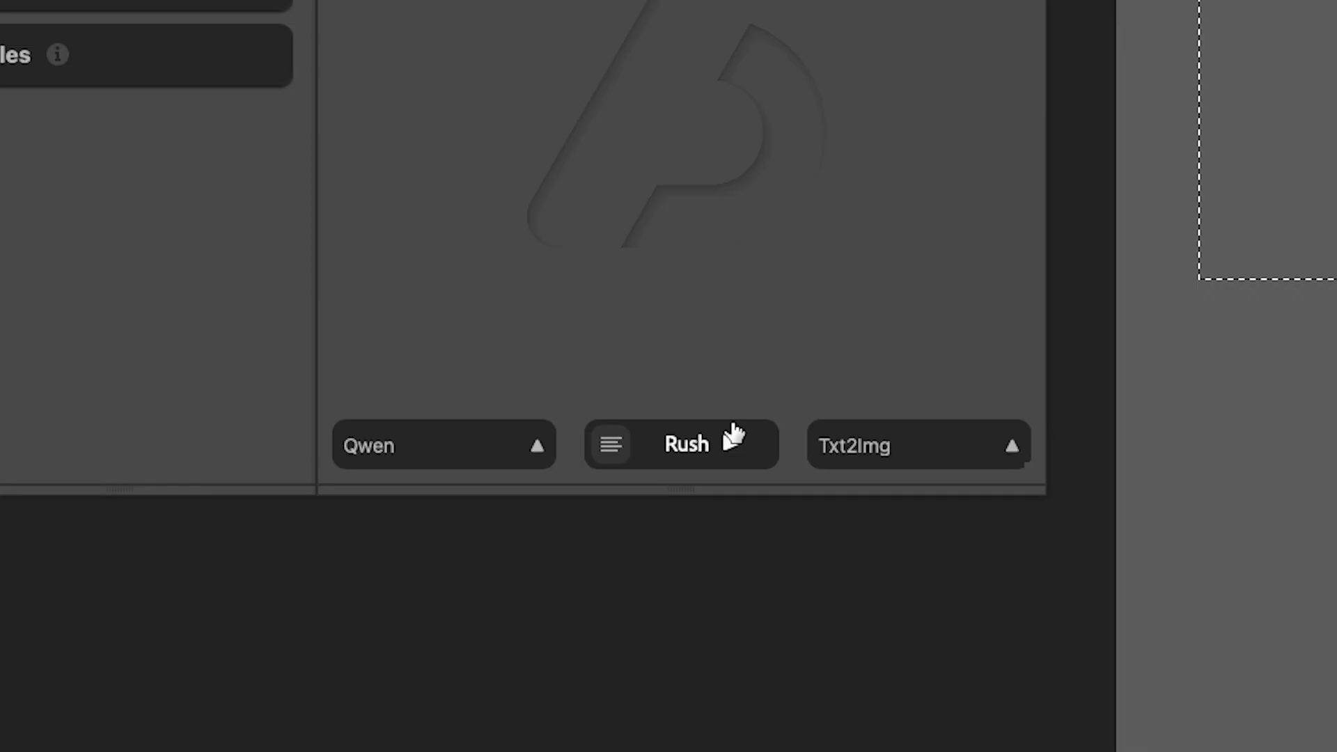
click(717, 645)
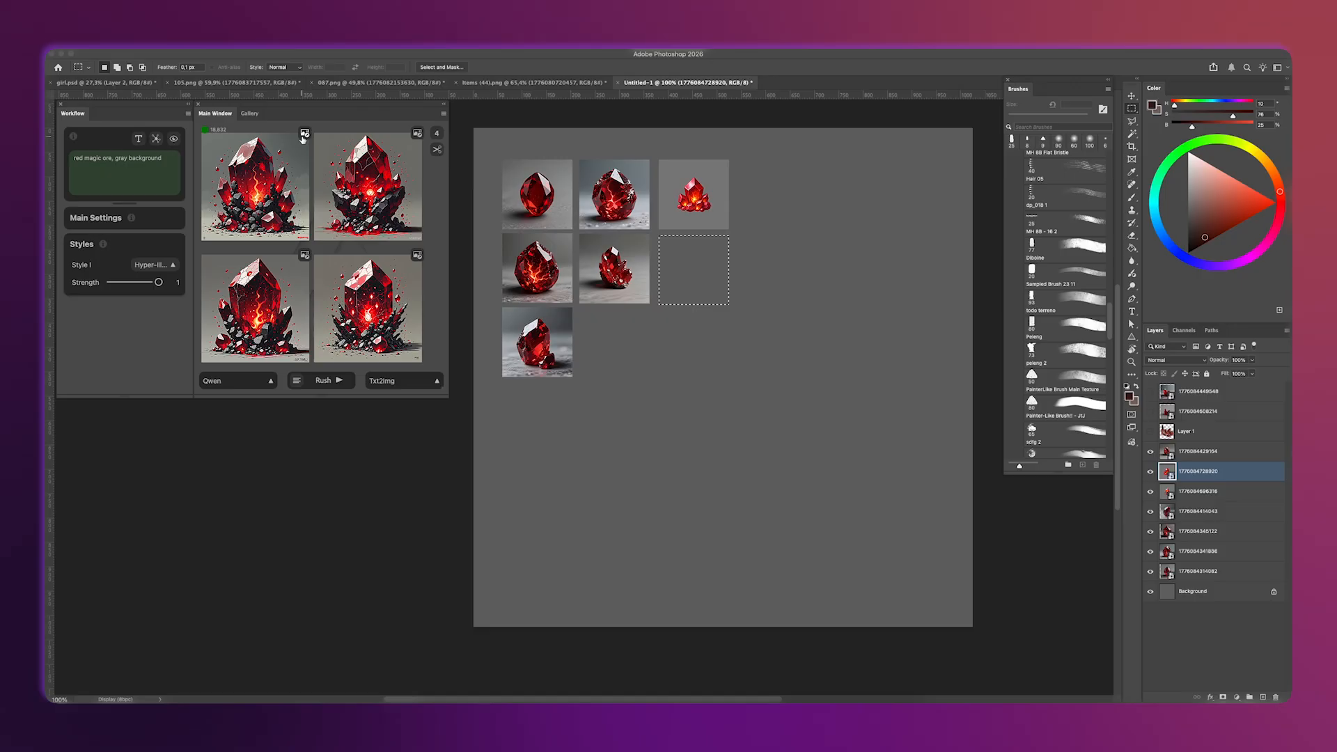
click(305, 134)
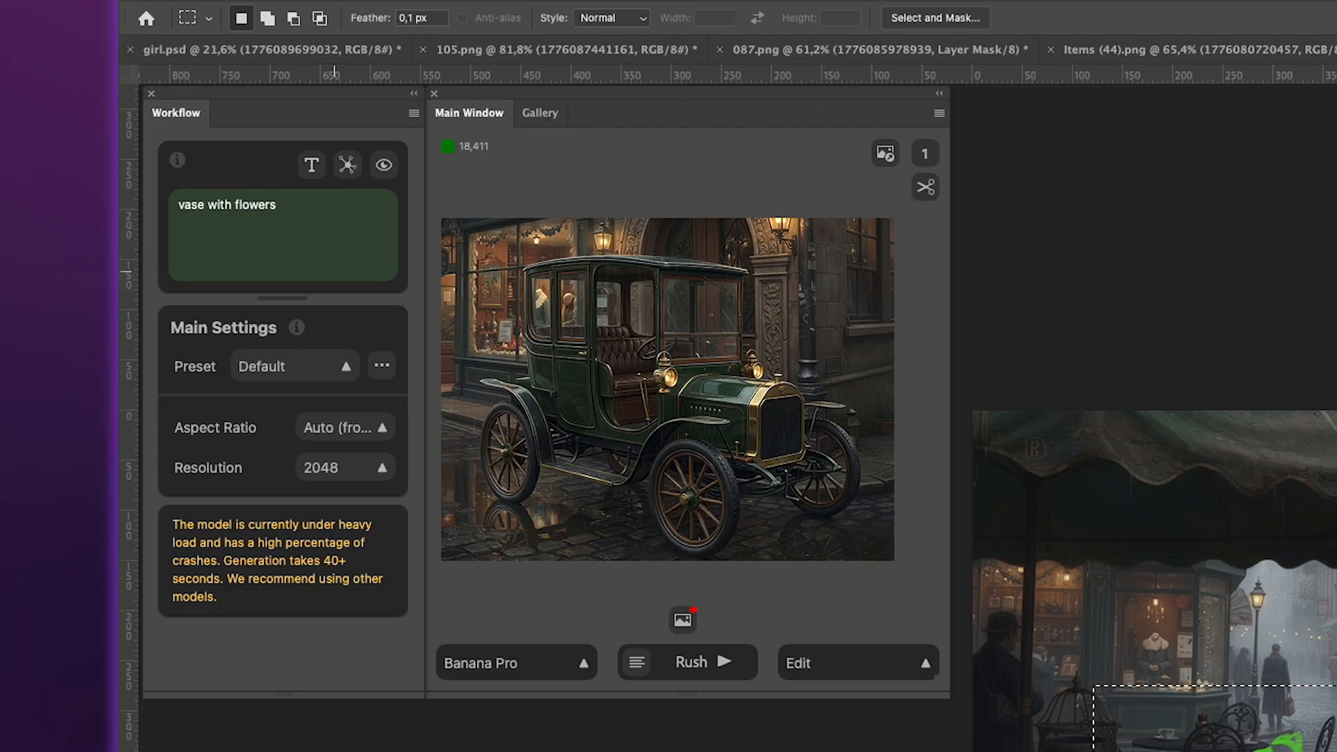
Generate an edit of the sketched table area with the prompt "vase with flowers and newspaper on the table" and place the result.
text(and newspaper on the )
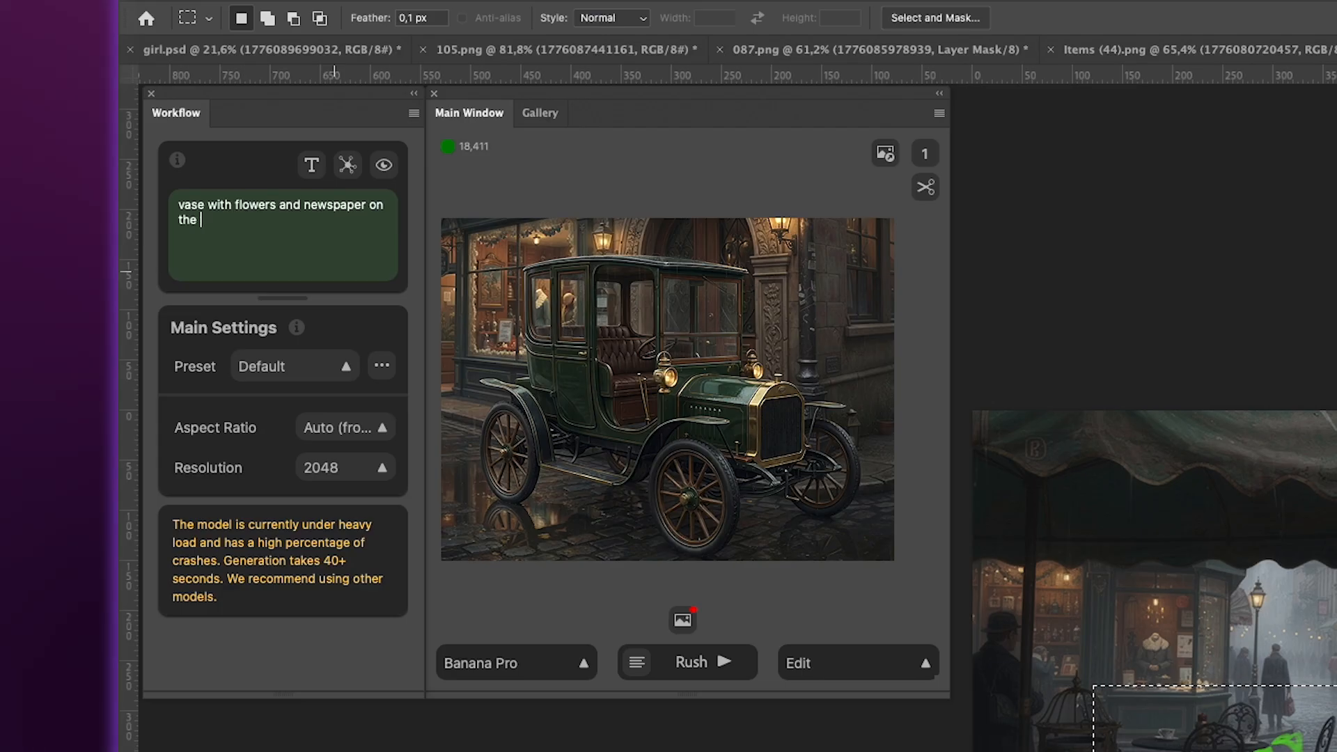
text(table)
click(746, 668)
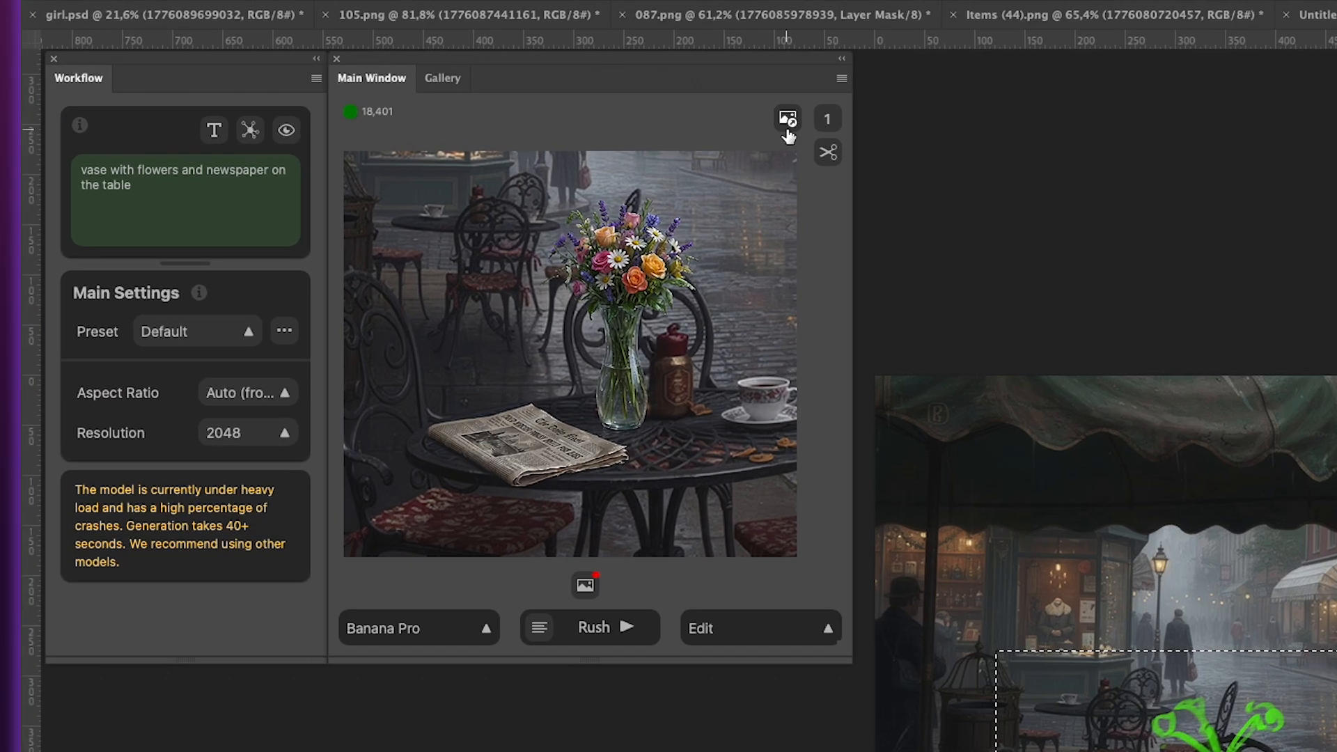
click(857, 58)
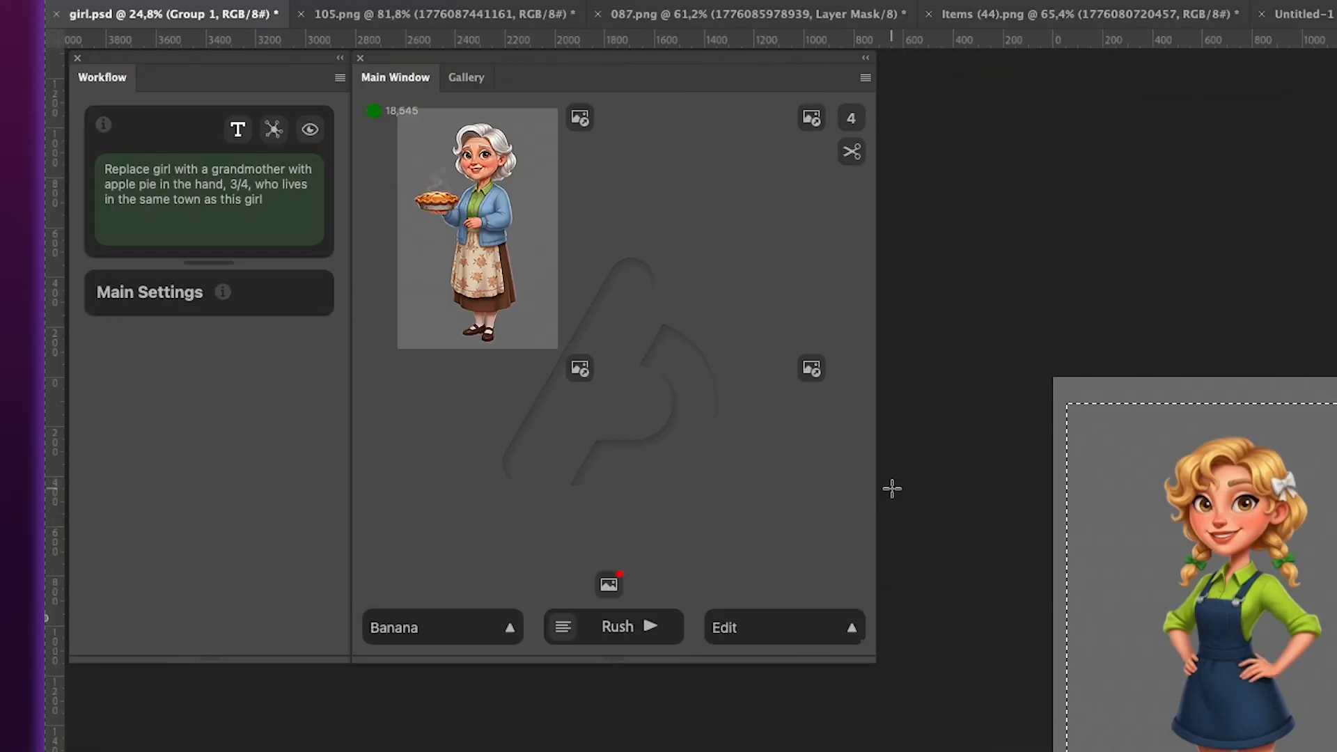
Place the third grandmother variation over the selected girl and open the list of generation models.
click(580, 369)
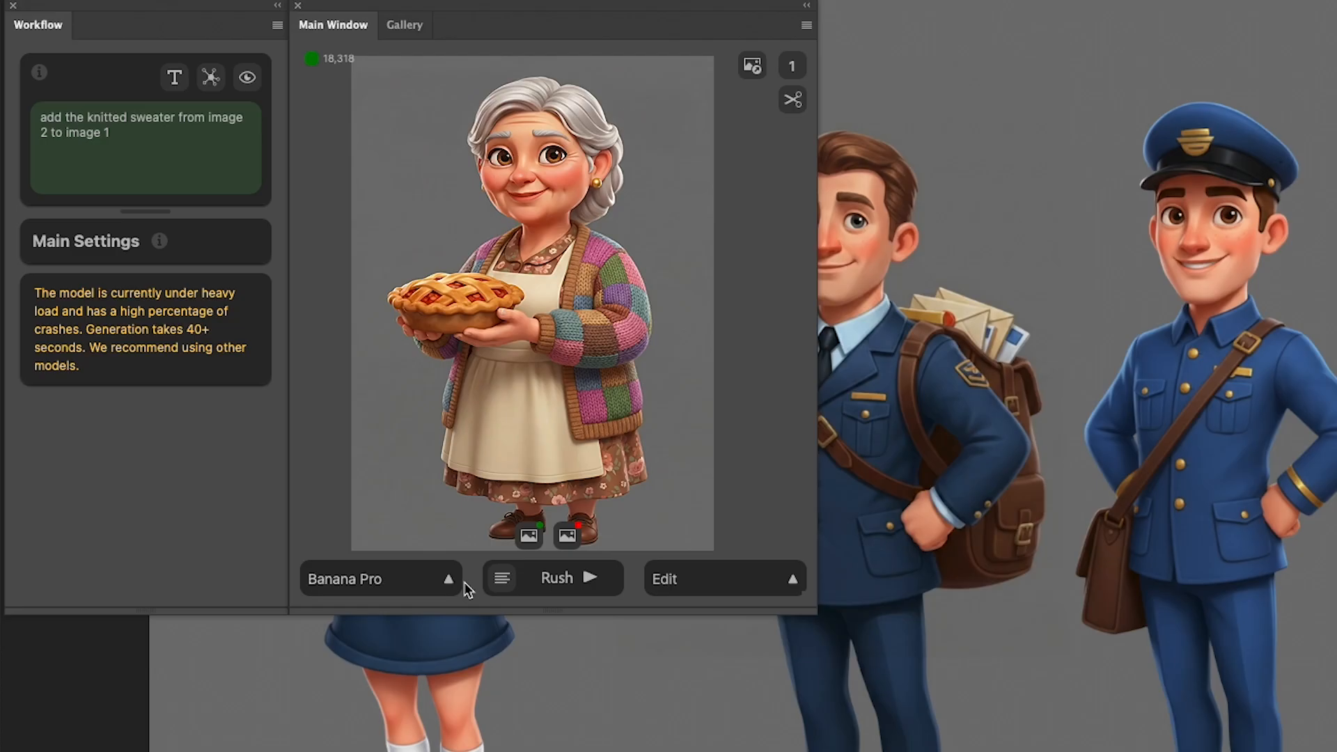
click(271, 381)
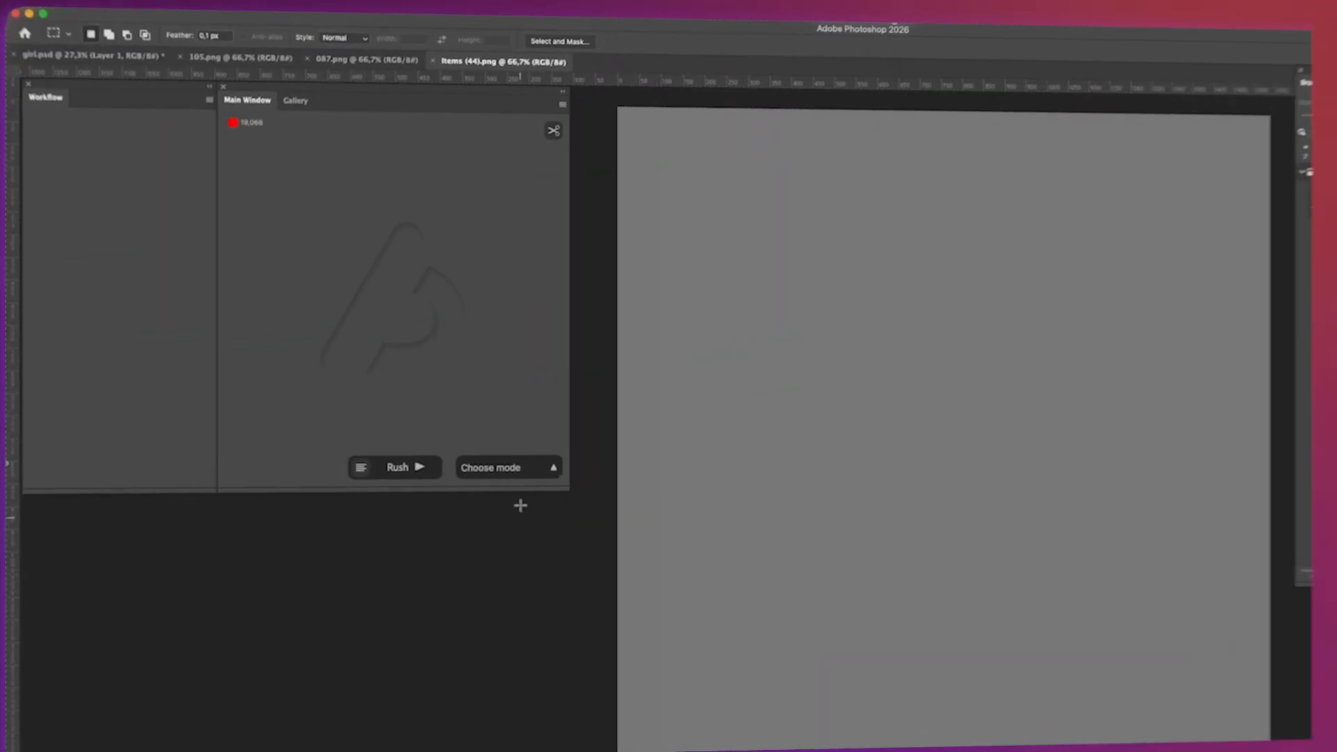
Switch to Txt2Img mode and generate an image from the prompt "a rolling plain with a furnance flowing between the hills".
click(519, 467)
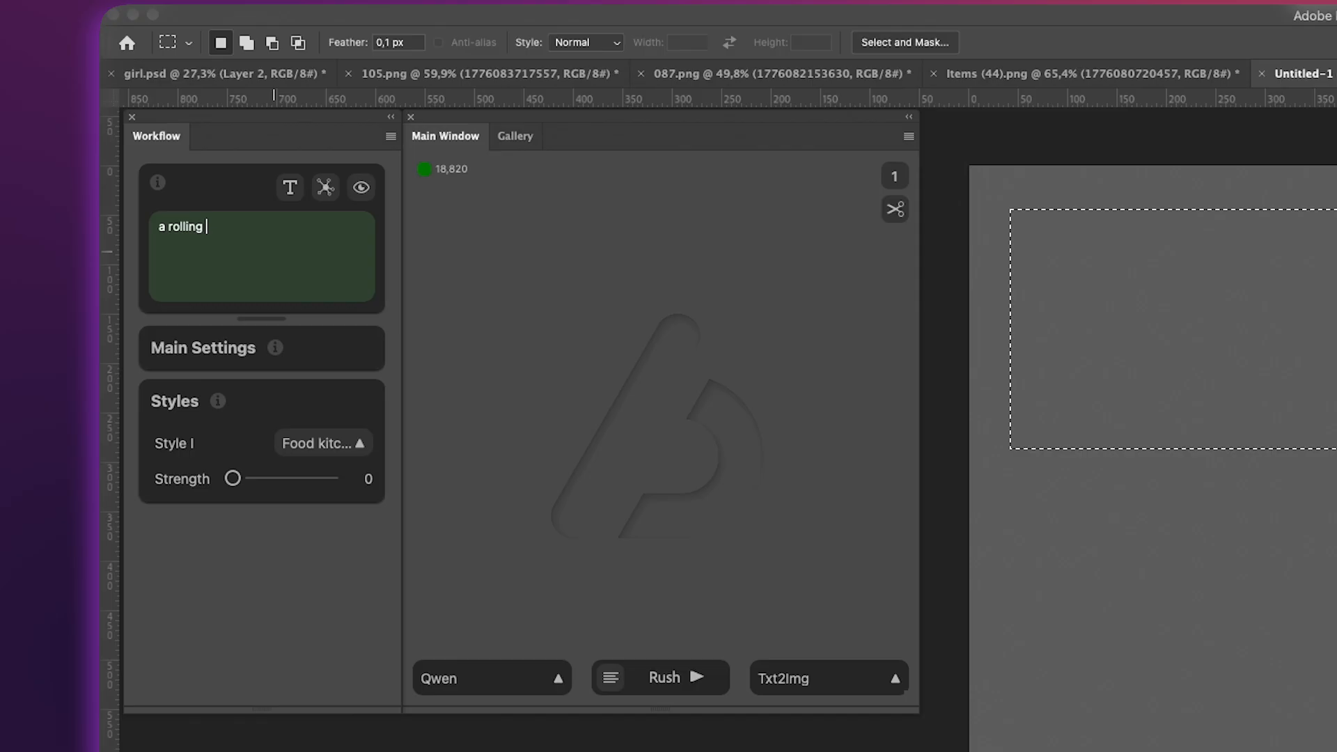
text(plain with a furnance flowing between the hills)
click(679, 693)
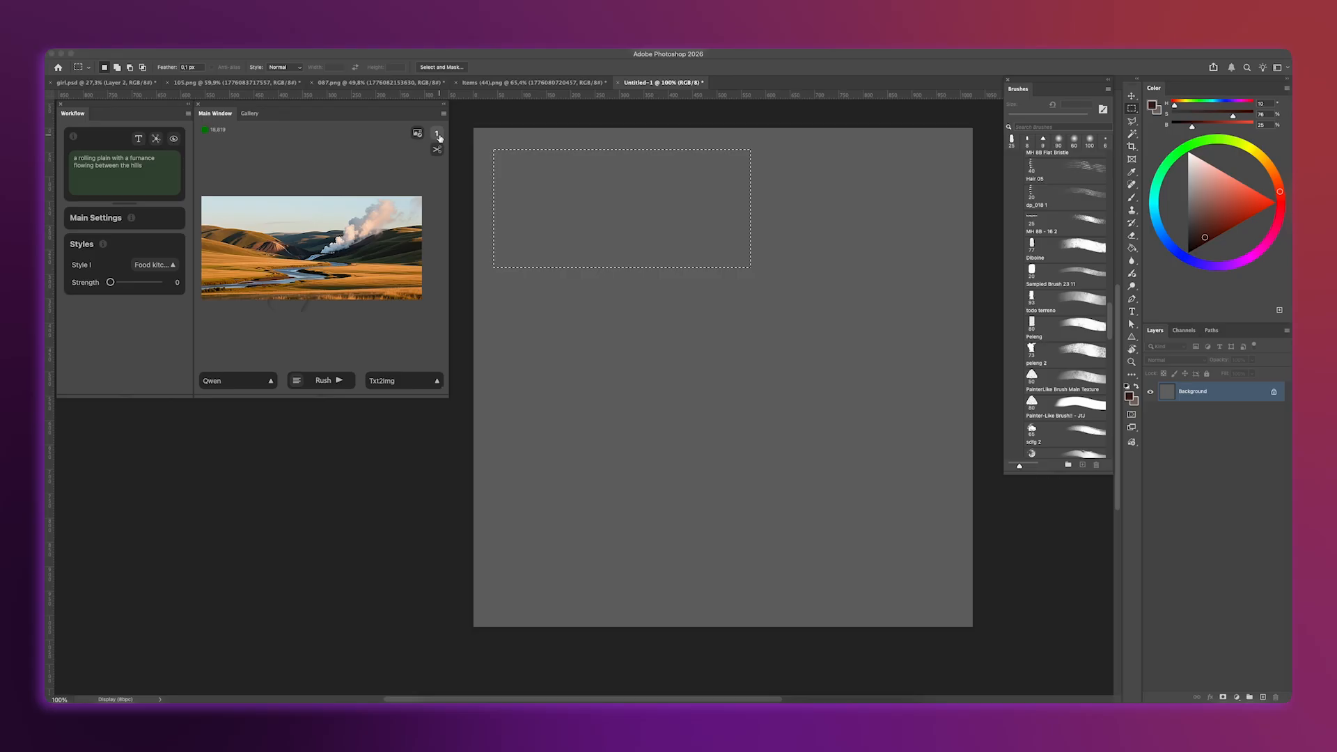
Generate four variations of the rolling plain landscape and move the rectangular selection directly beneath the placed image.
click(437, 134)
click(340, 381)
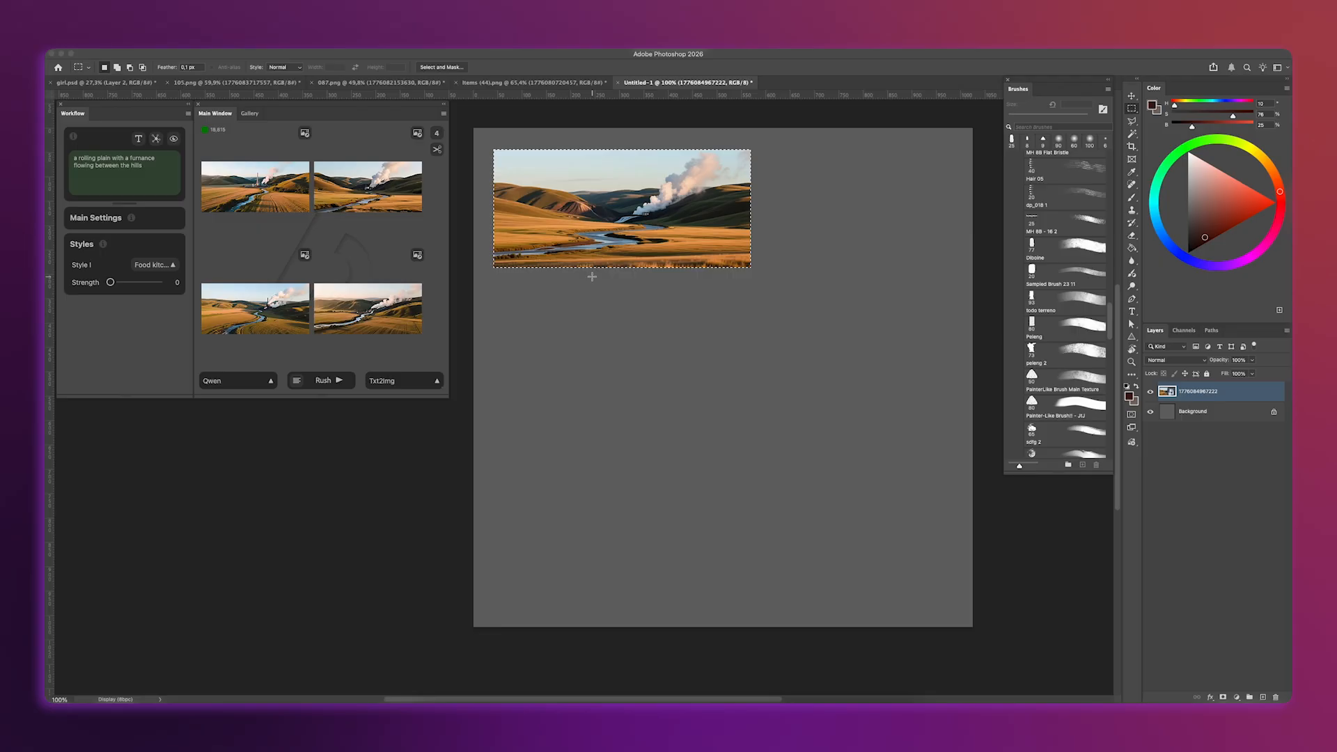
click(339, 381)
drag(657, 222, 664, 365)
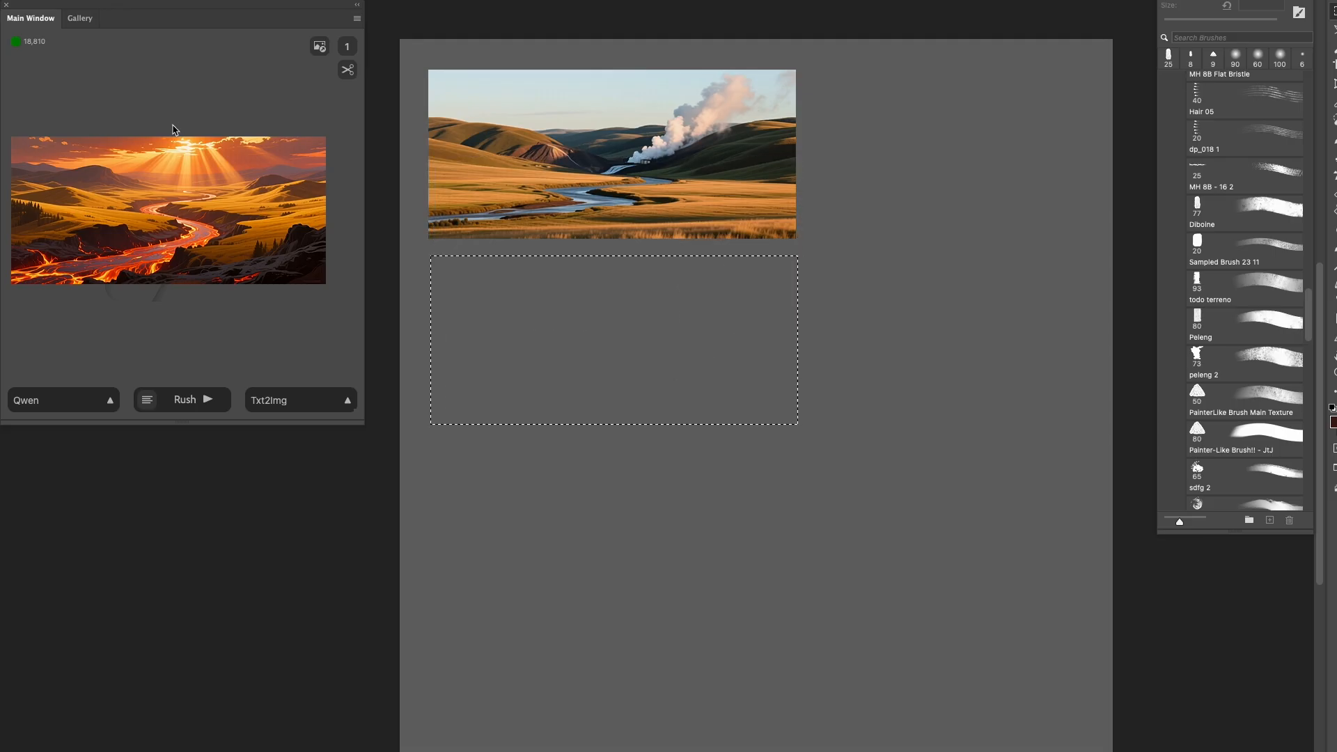
click(309, 166)
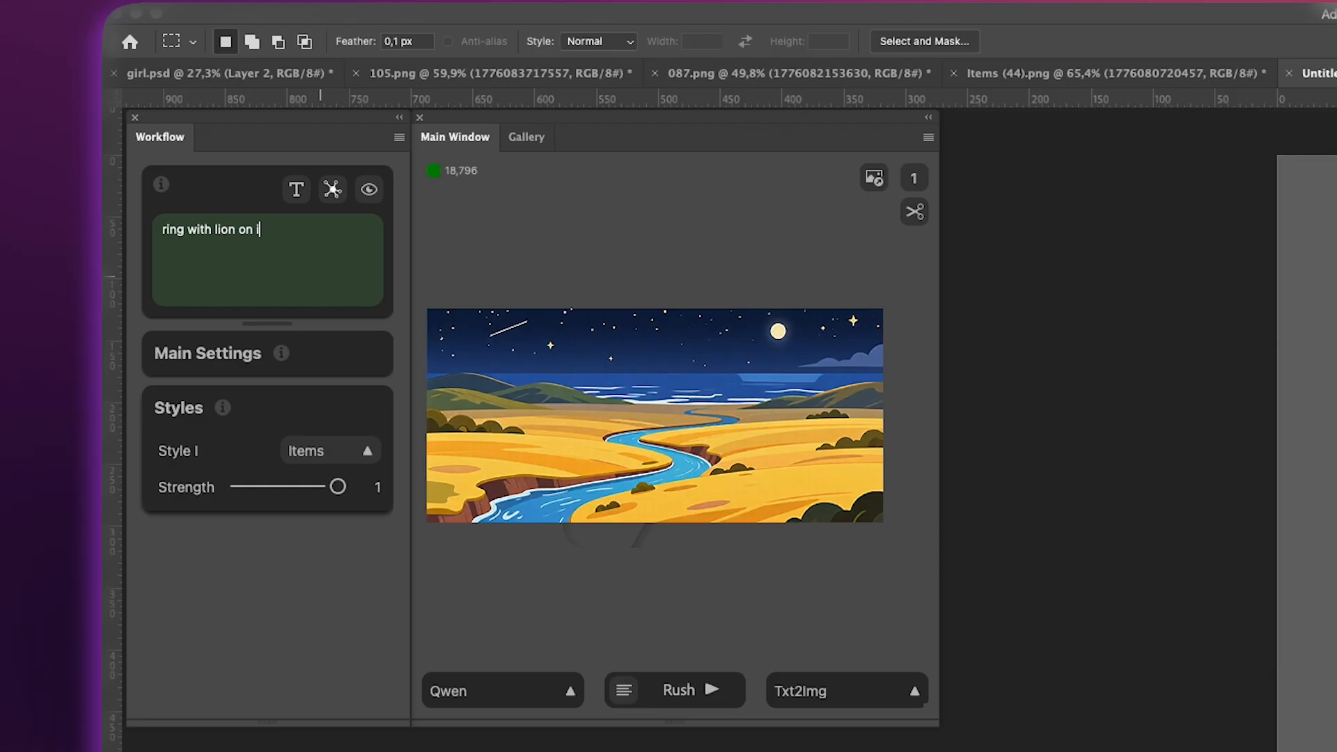
Complete the prompt "ring with lion on it", generate four images and place the first gold ring on the canvas.
text(t)
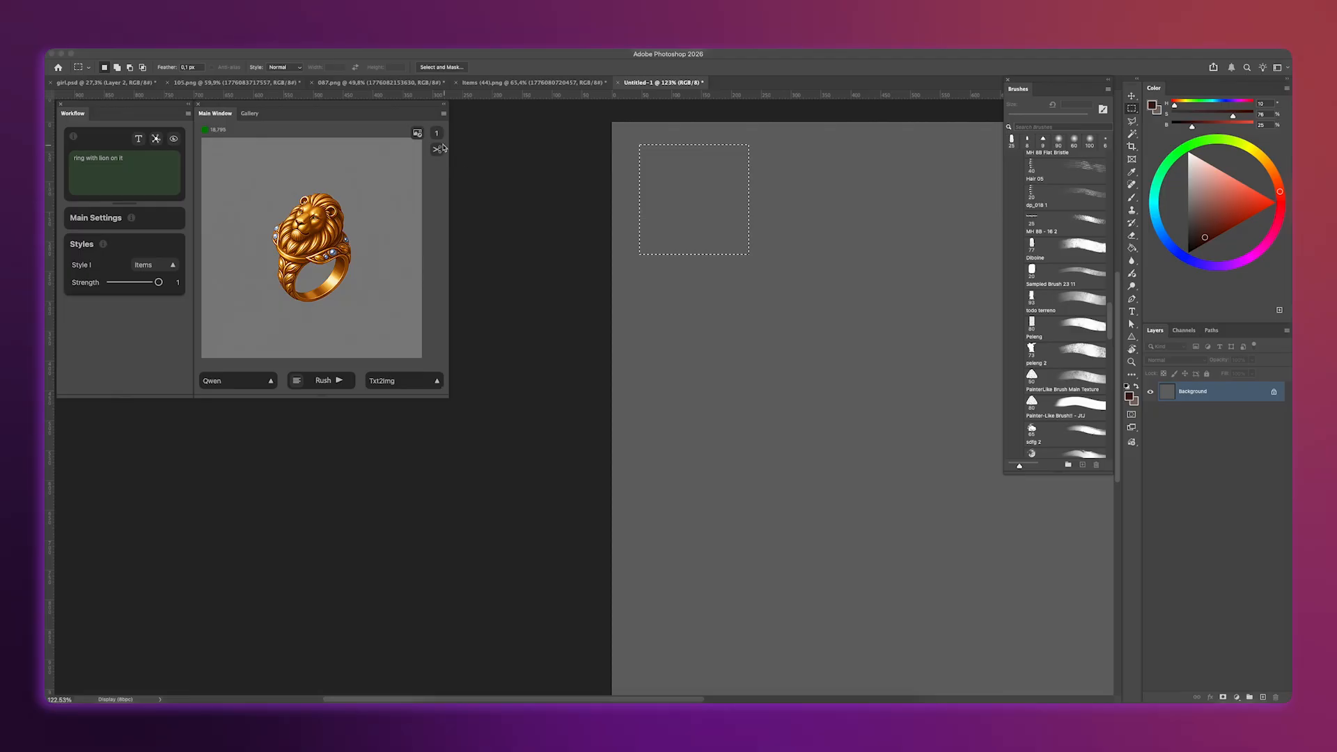
click(437, 134)
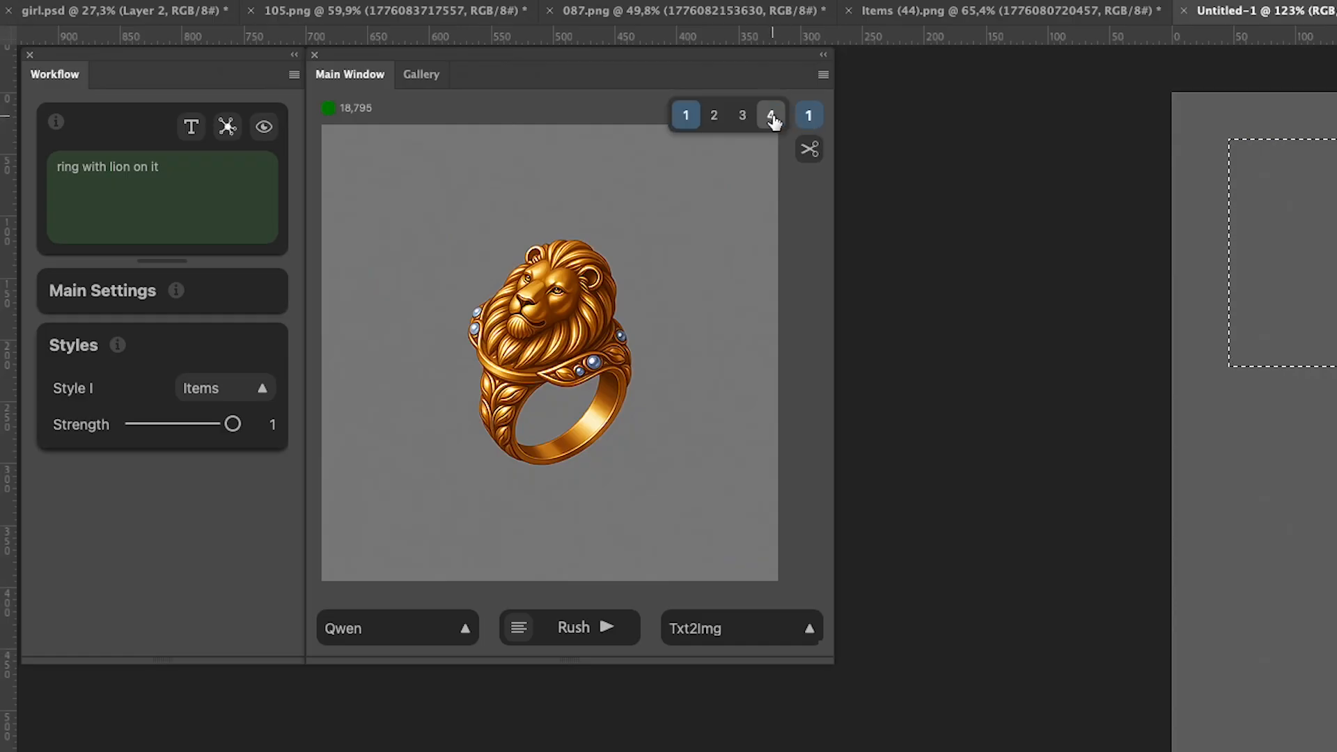
click(771, 117)
click(592, 627)
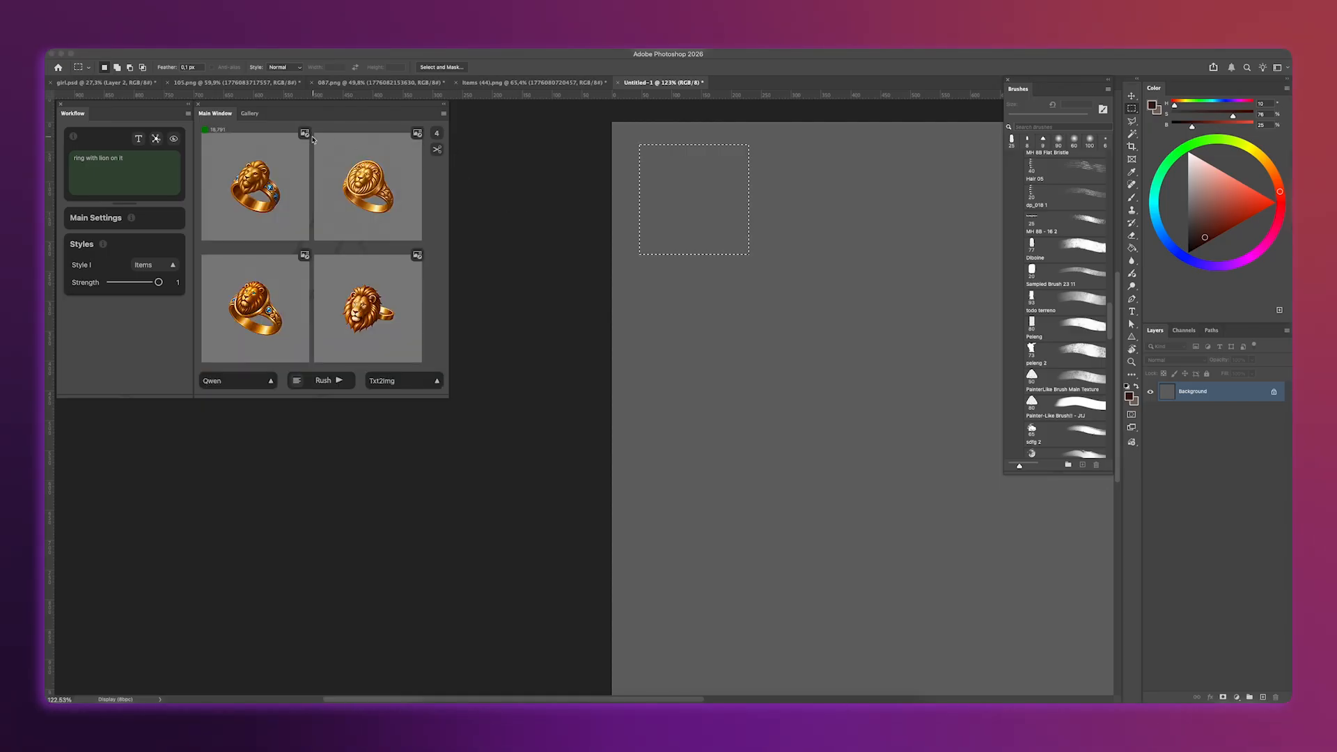
click(304, 133)
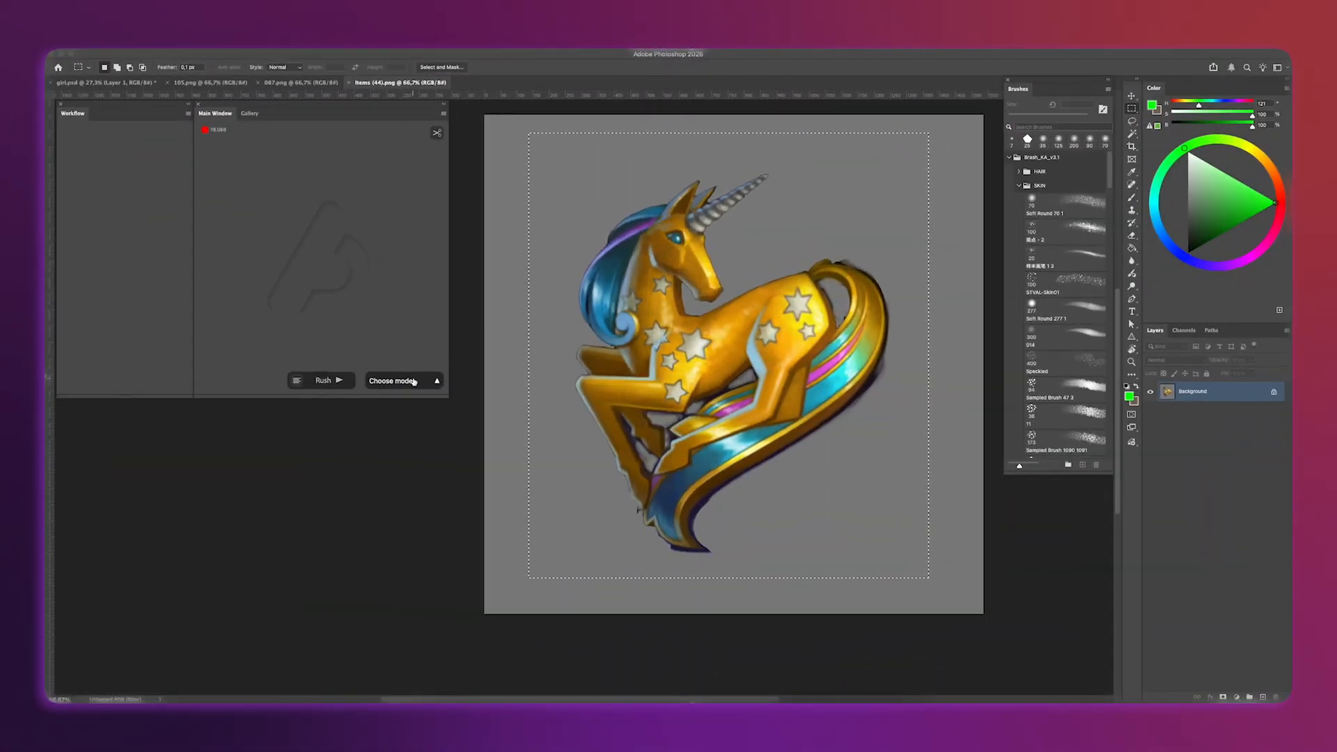
Switch to Img2Img mode and enter the prompt "unicorn gold medal, gray background" for the selected unicorn.
click(404, 381)
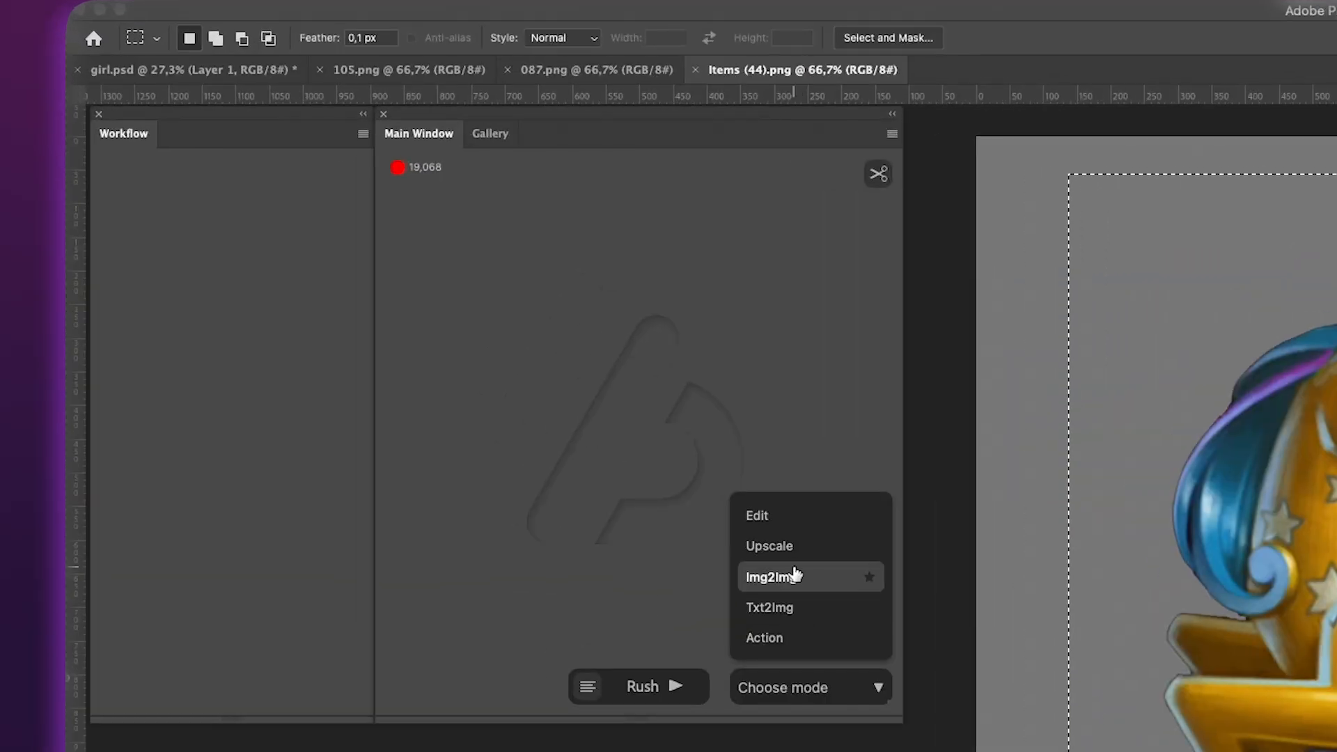
click(796, 574)
text(unicorn gold metal, gray backg)
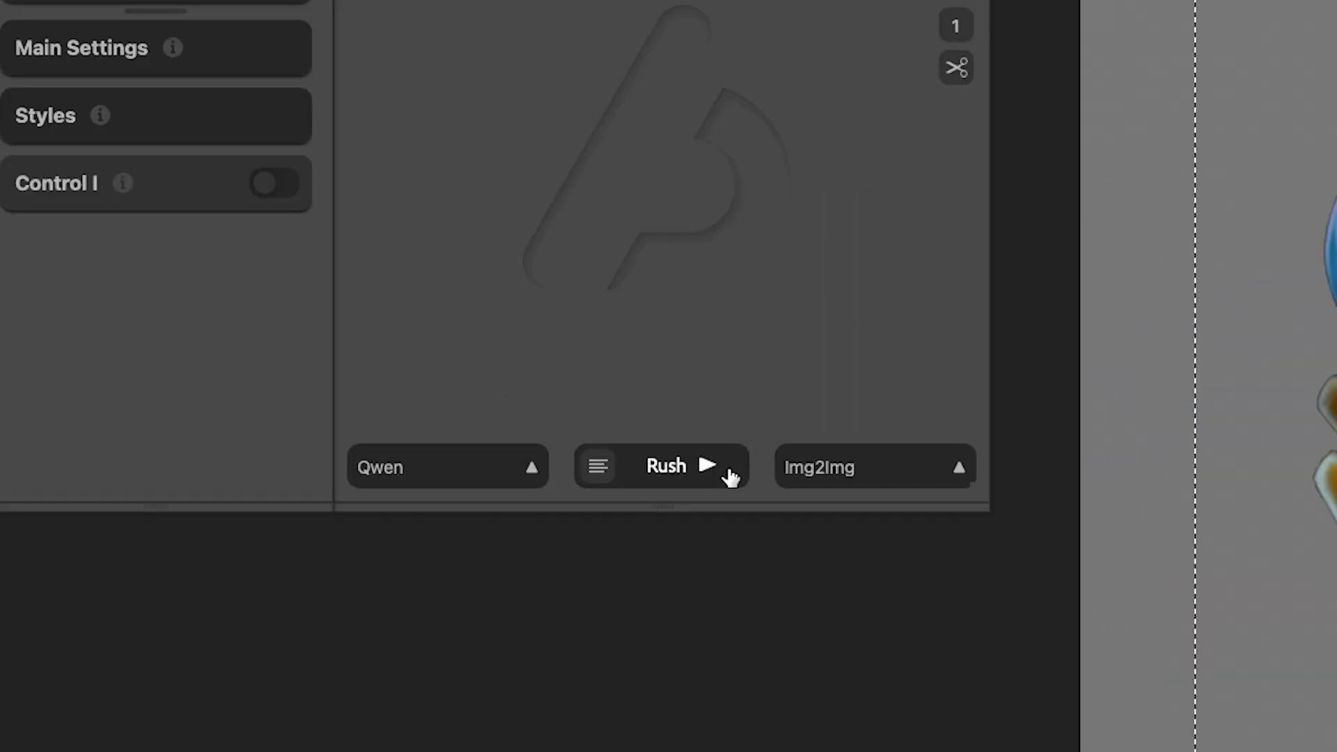
click(728, 477)
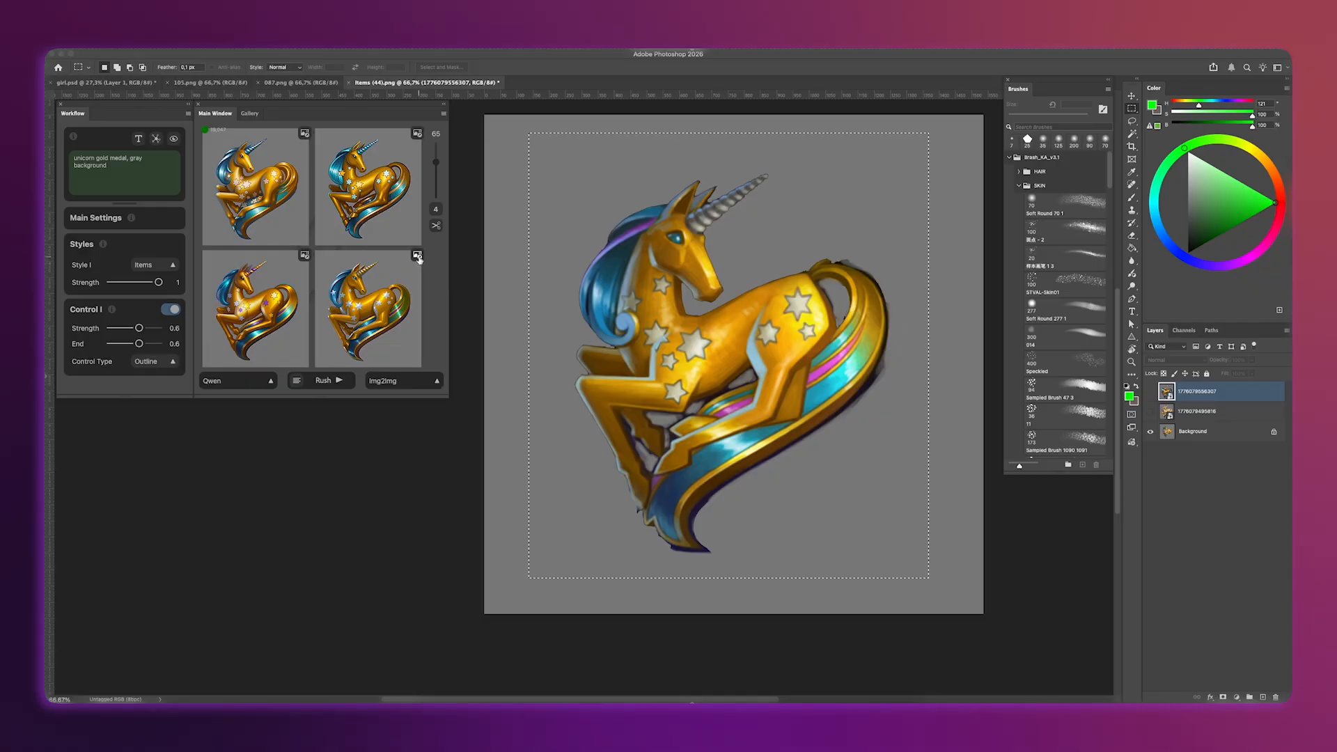
Place the fourth unicorn variation in the selection and toggle its layer's visibility to compare it with the original.
click(418, 257)
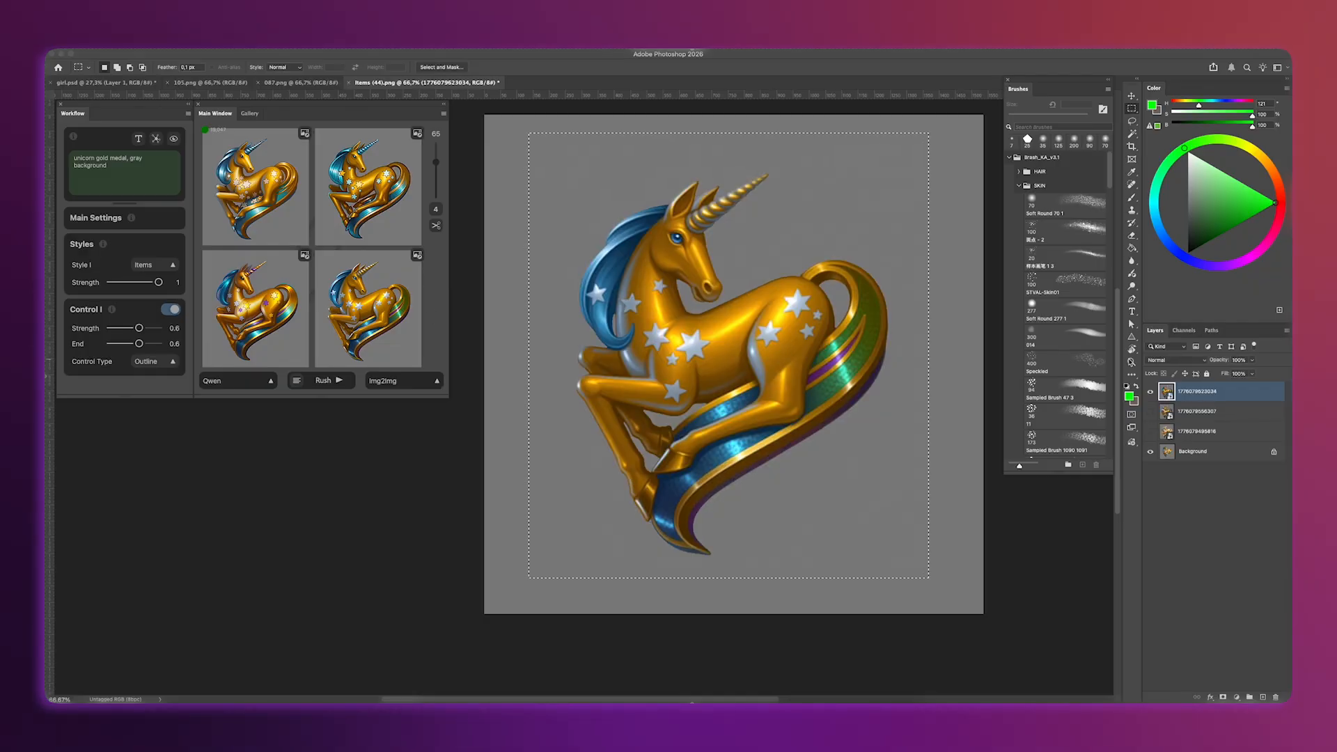
click(1153, 392)
click(1150, 393)
click(1151, 392)
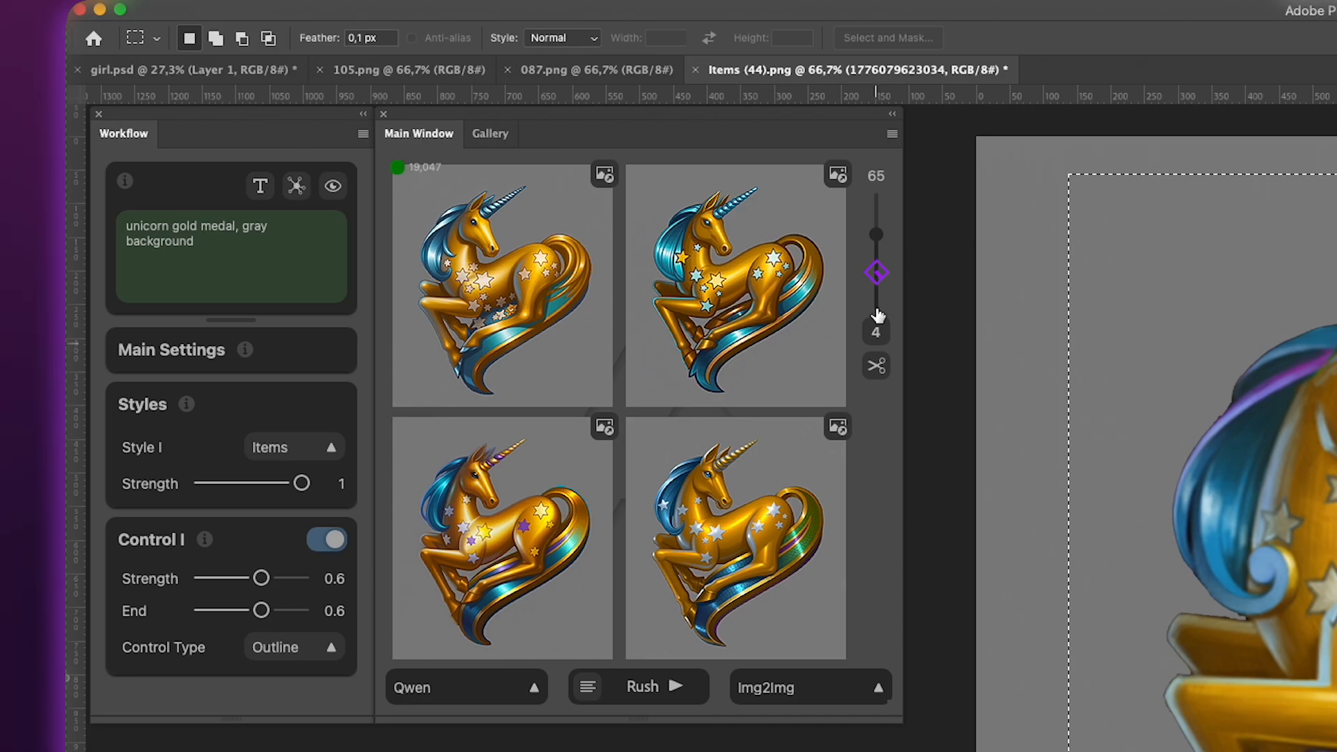
Raise the denoise strength for the unicorn generation to 75.
drag(877, 234, 881, 229)
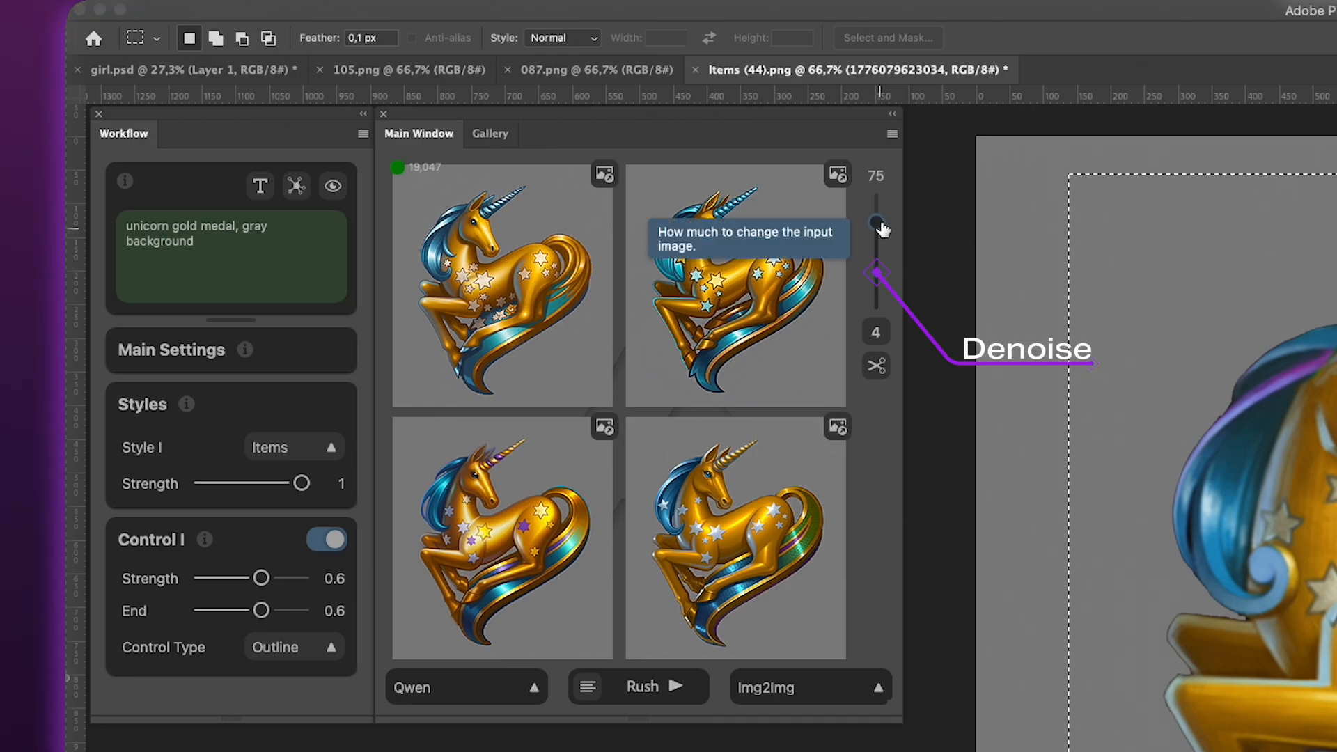
Generate new unicorn variations at the raised denoise strength and show the uppermost unicorn layer on the canvas.
click(647, 685)
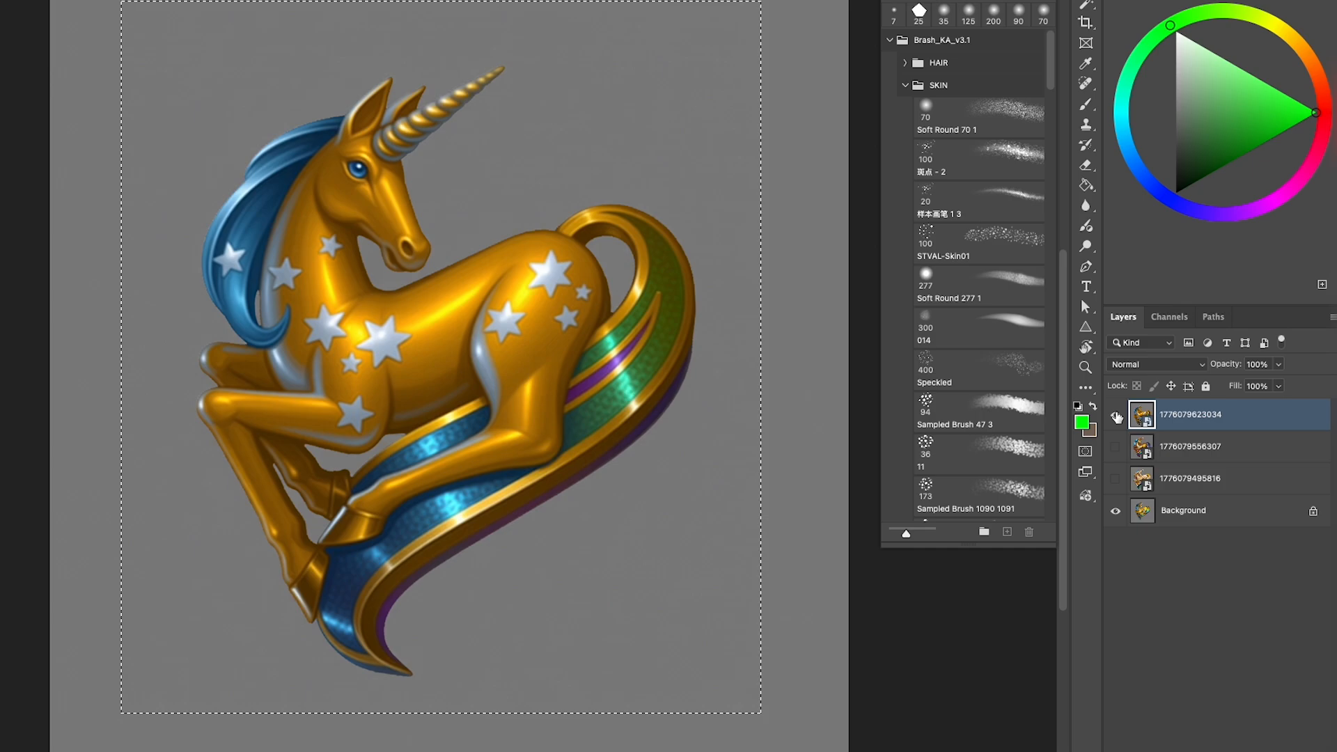
click(1151, 392)
click(1117, 416)
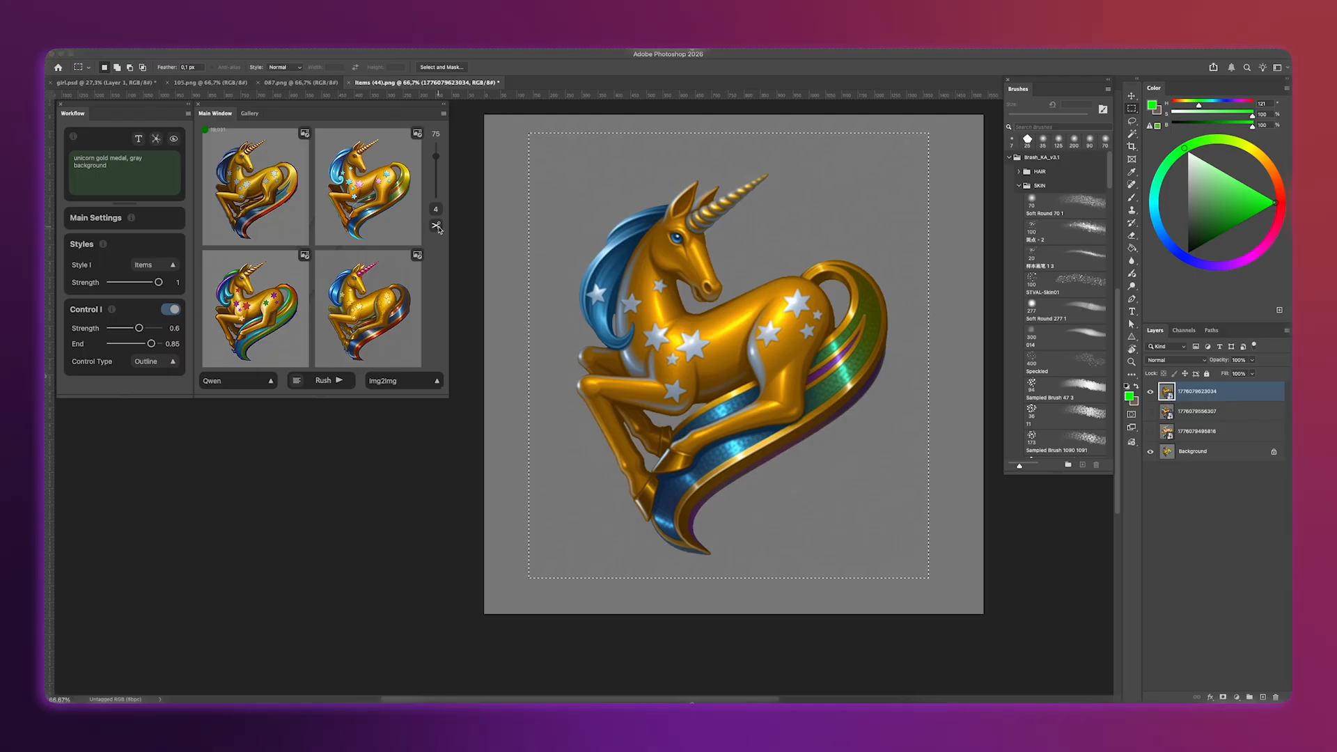
Remove the background from the unicorn image and start a new Img2Img generation with the Flux model.
click(437, 226)
click(225, 381)
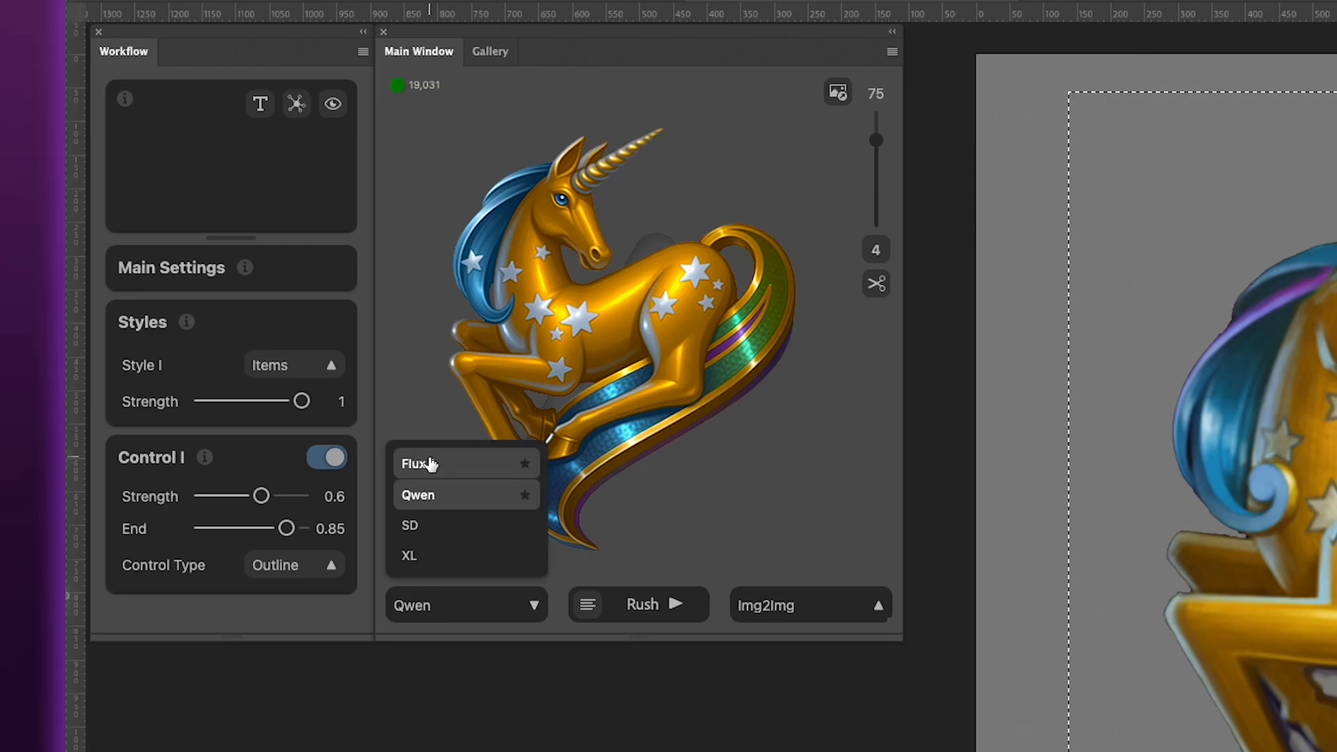
click(429, 464)
click(642, 603)
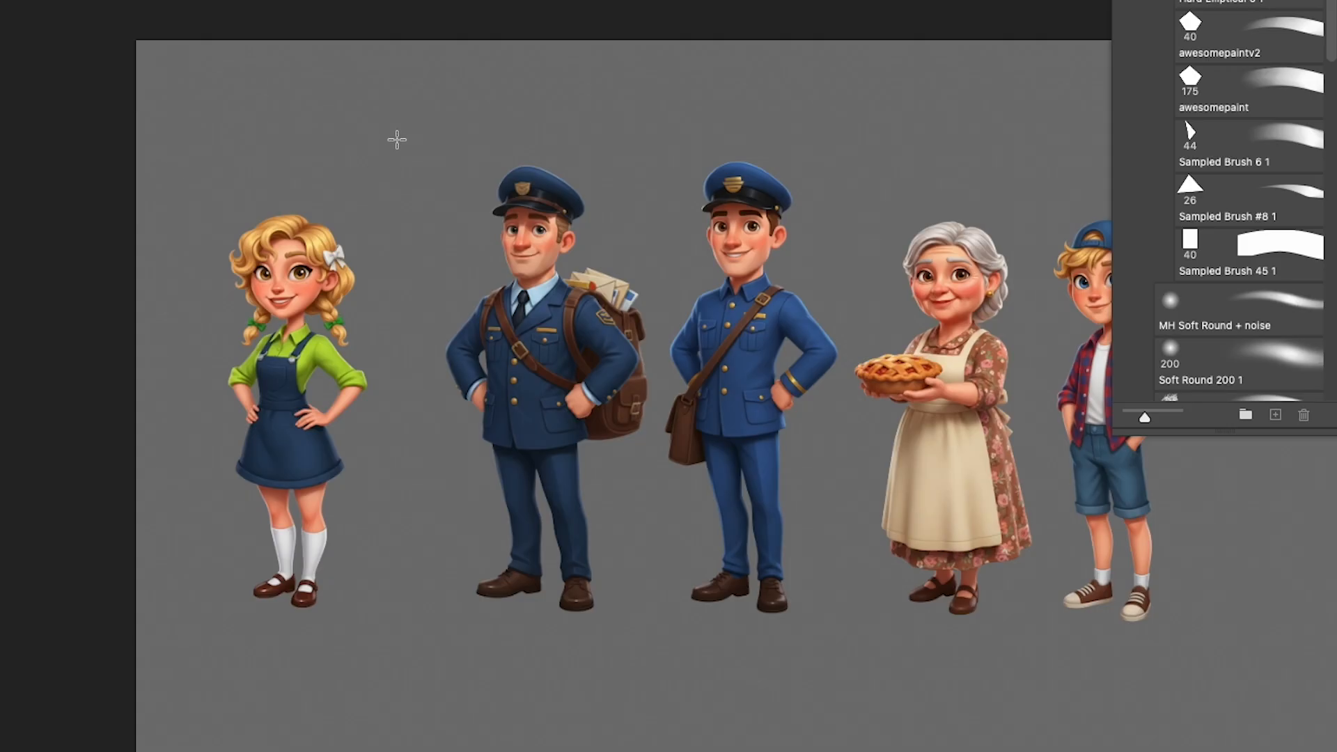
Select the character on the canvas and generate edits with the prompt "take his cap off his head and give it to his hand".
drag(404, 138, 663, 484)
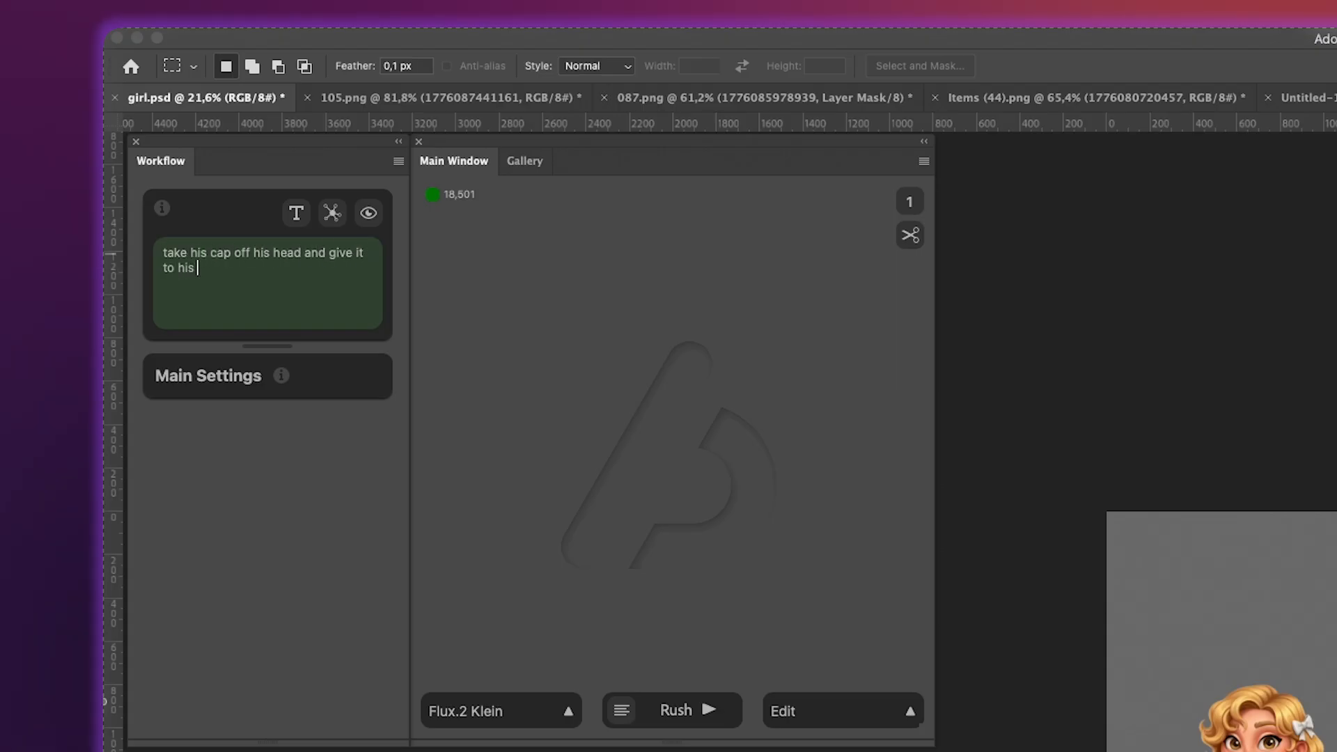
text(hand)
click(908, 202)
click(871, 202)
click(677, 709)
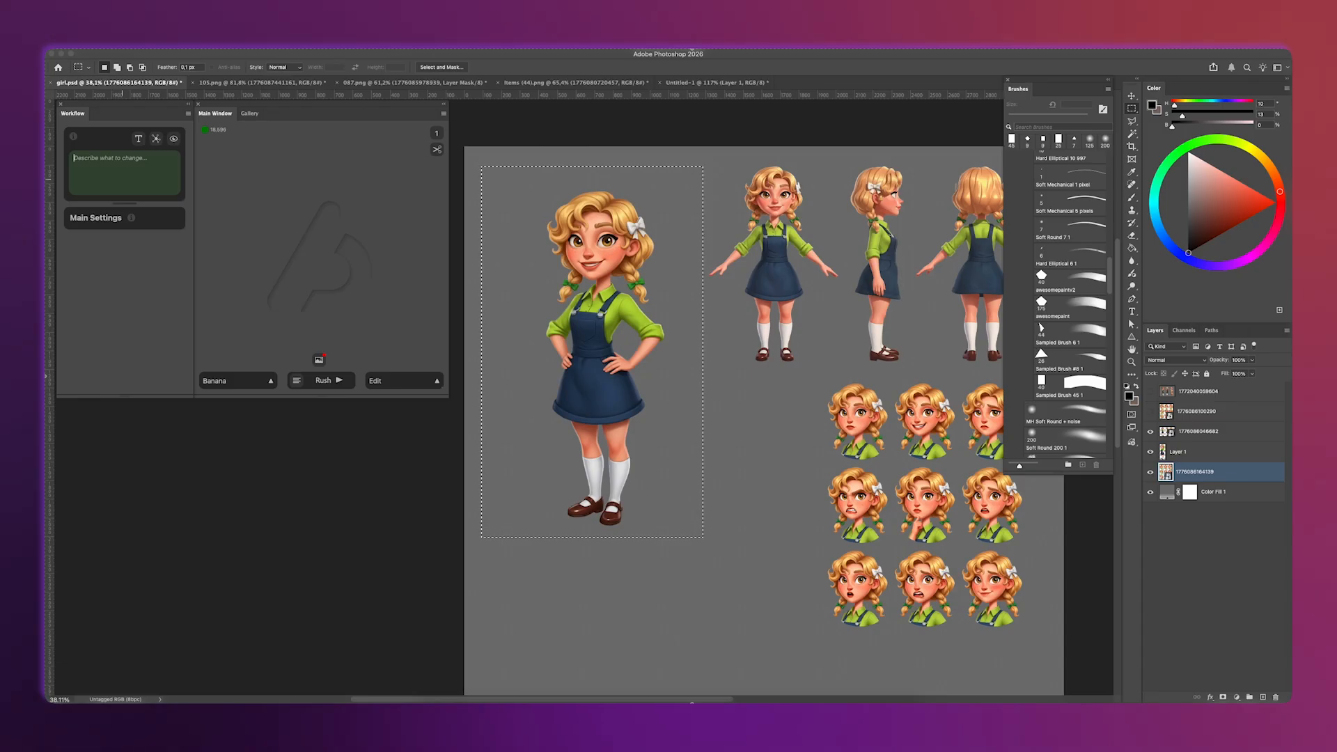
Enter the edit prompt "make her sad pose and emotion" for the selected girl using the Banana model.
text(make her sad pose and emotion)
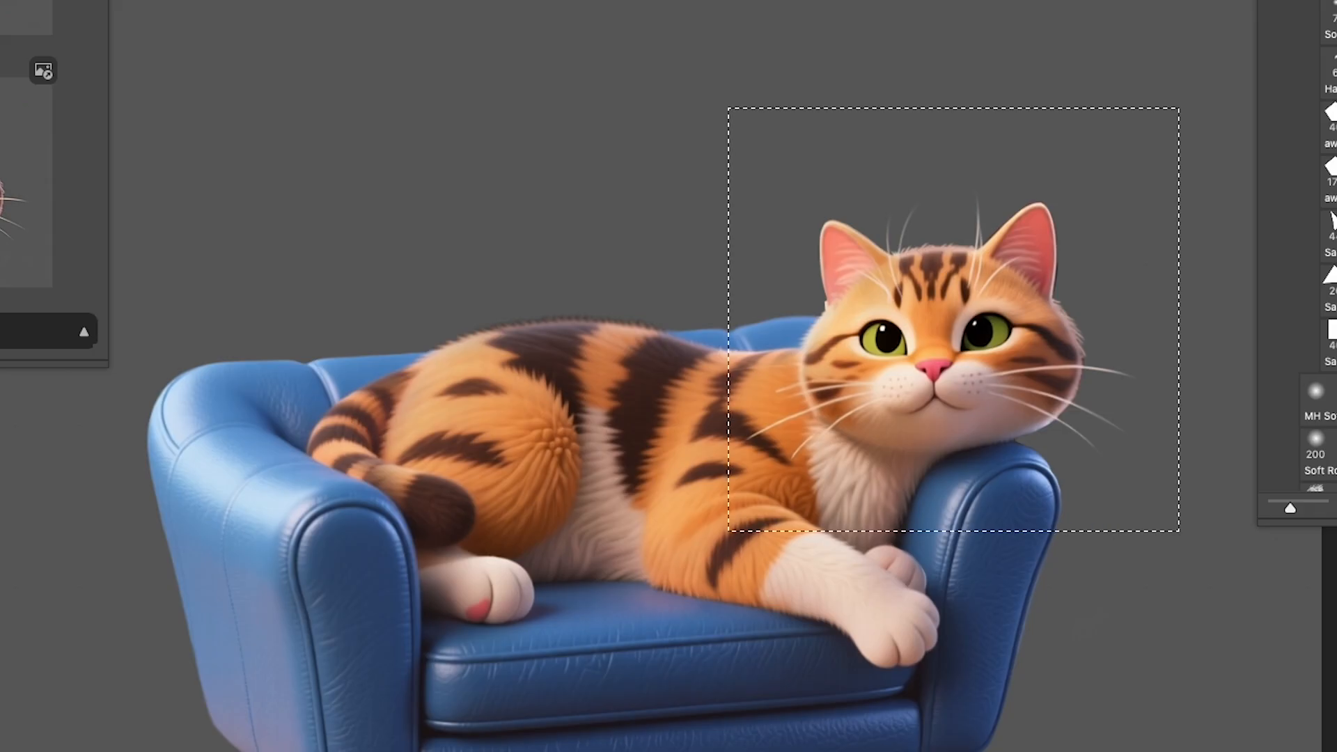
Toggle the visibility of the cat-face layers to compare the sly-face variations.
click(1150, 431)
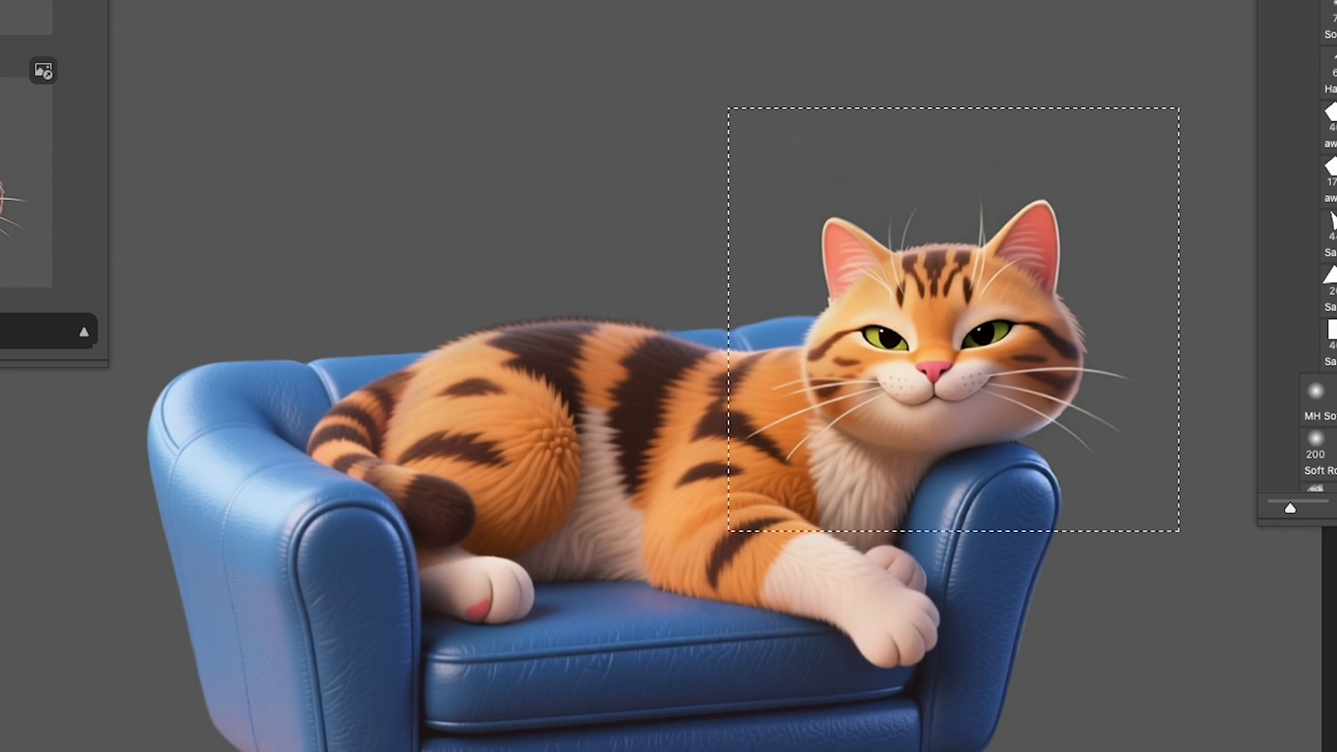
click(1151, 412)
Select the area around the cat's front paws and generate four edits with the prompt "add claws to the cats paws".
drag(776, 409, 1054, 700)
text(claws to the cats paws)
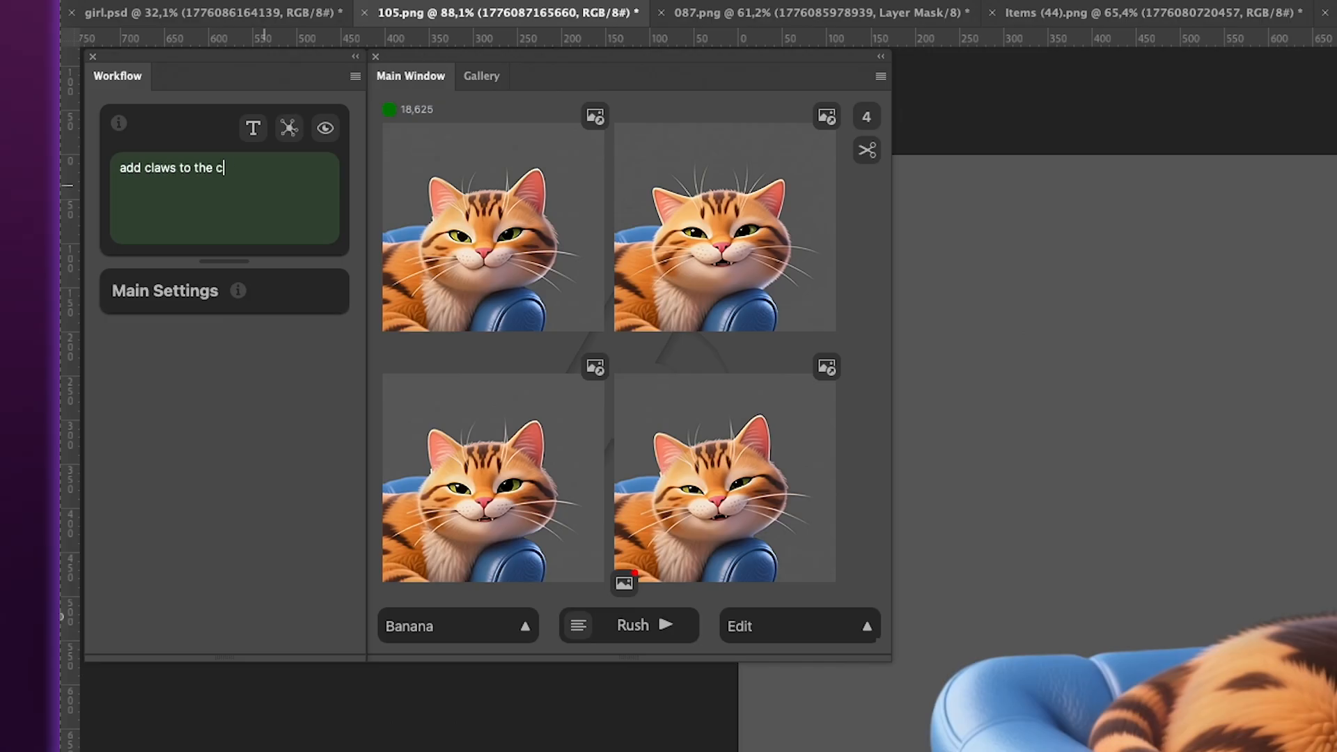
click(665, 636)
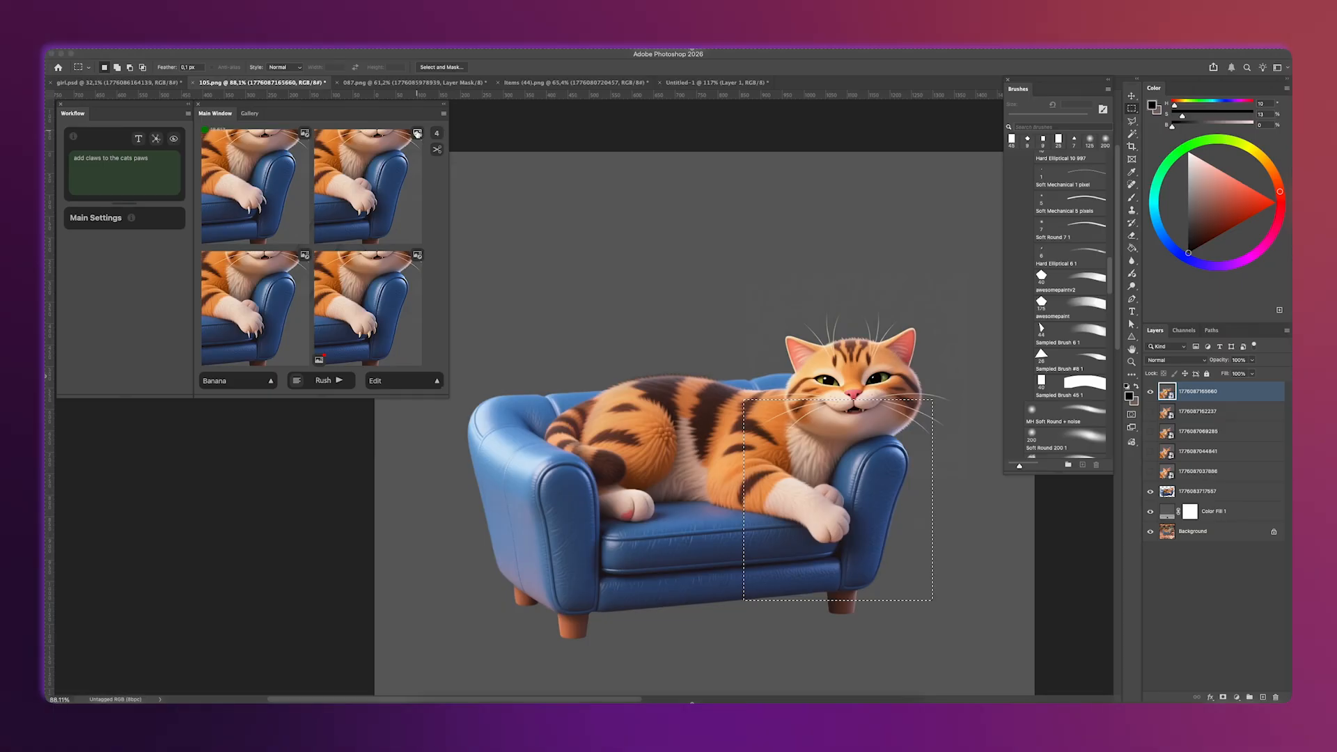
Preview the claw variations, then place one on the cat and clear the selection.
click(417, 133)
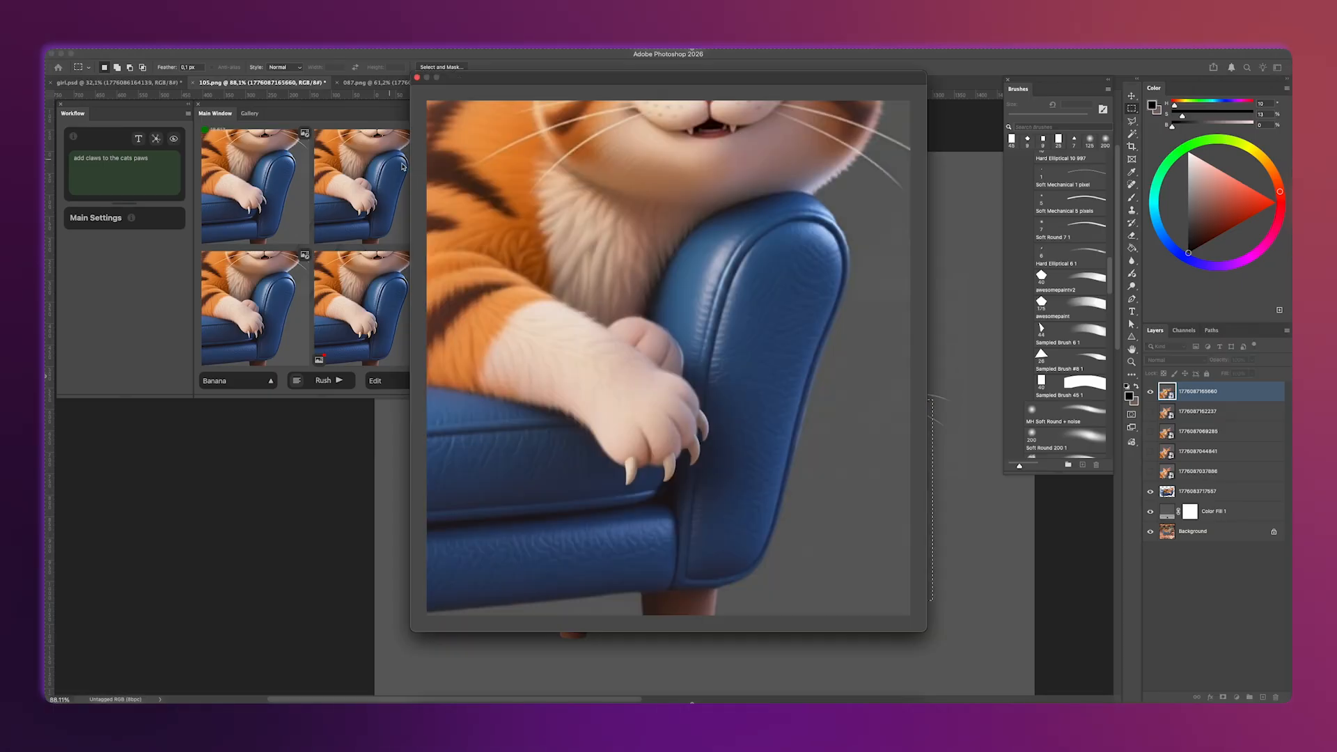
click(583, 238)
click(955, 476)
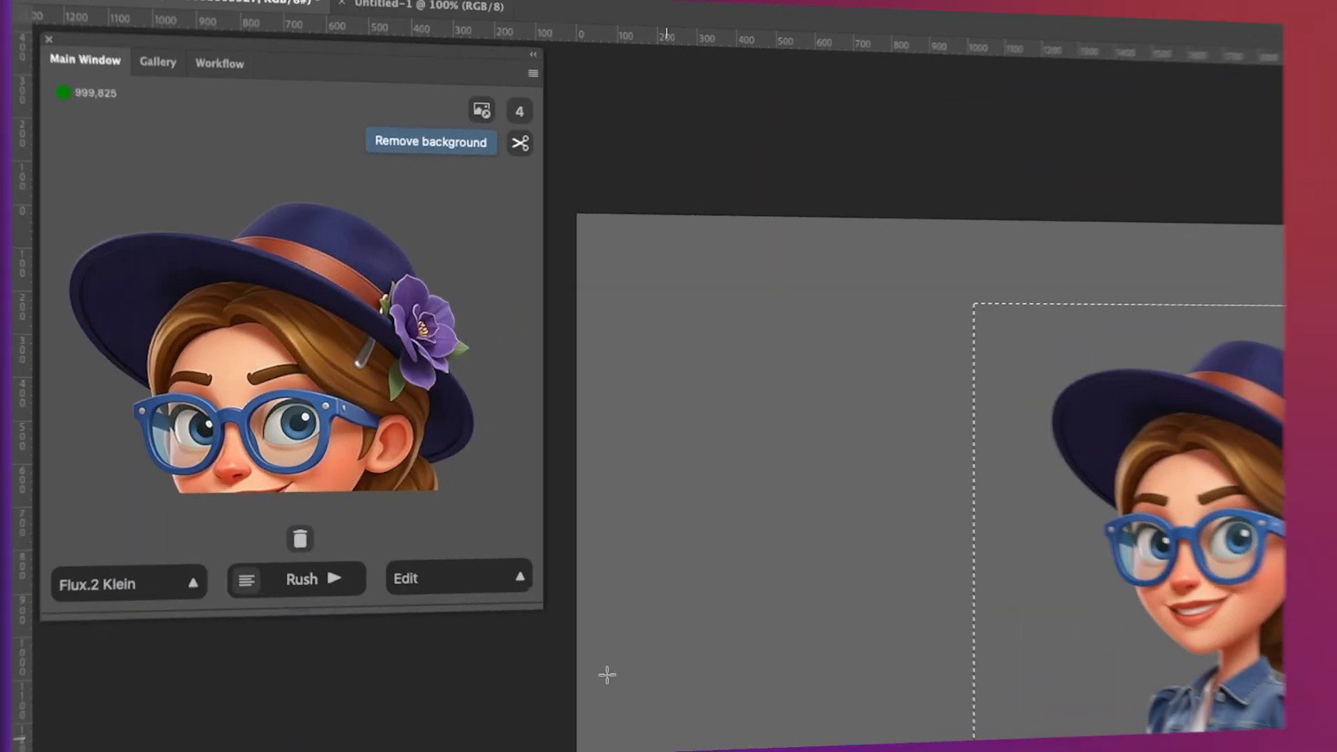
Switch to Upscale mode for the selected girl in the hat and choose the SeedVR model.
click(477, 564)
click(453, 453)
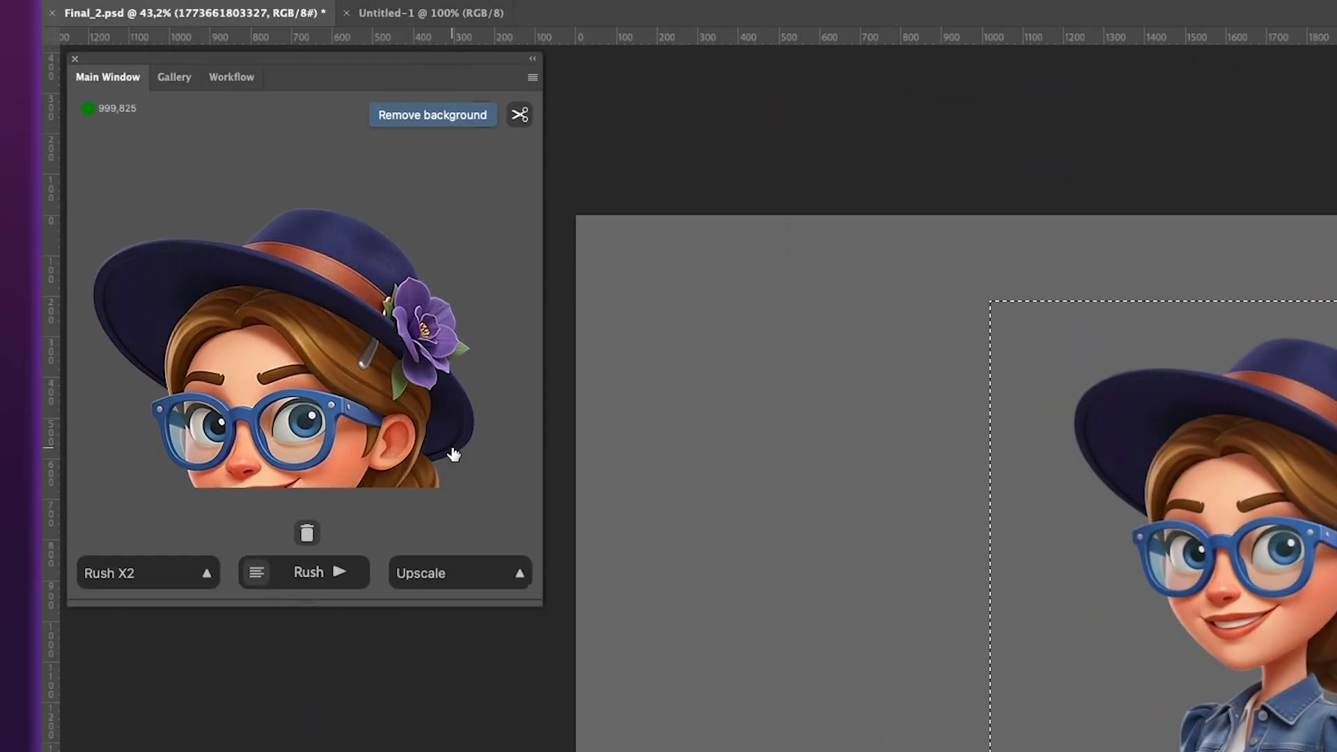
click(157, 578)
click(133, 436)
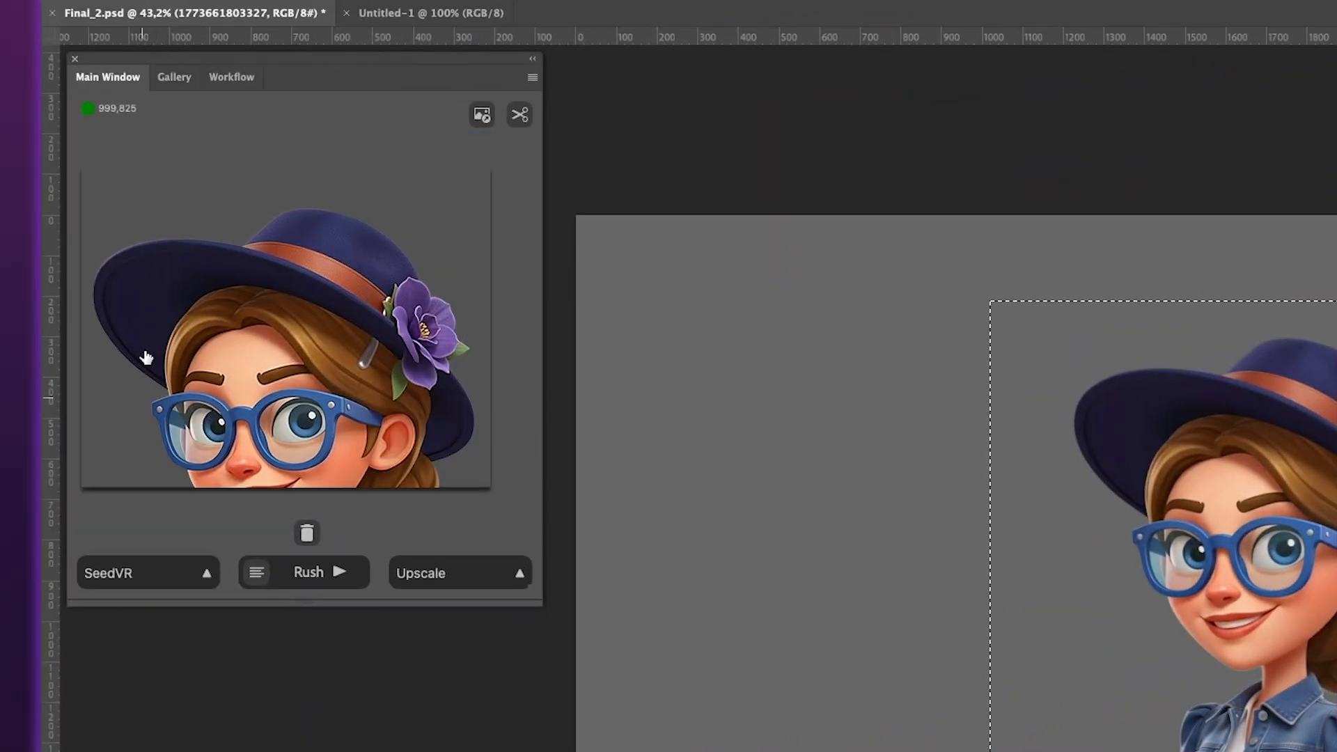
Set the upscale factor to 4 in the workflow settings and return to the main generation view.
click(232, 78)
click(258, 137)
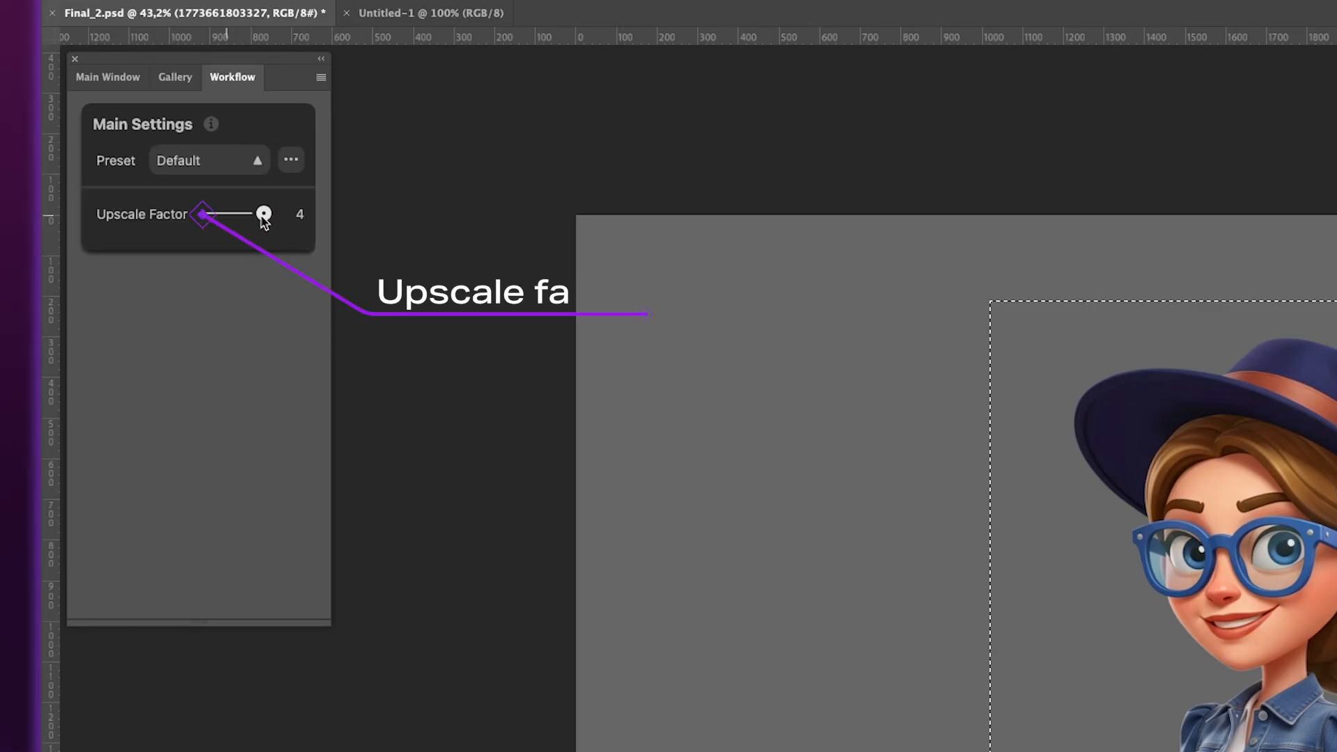
click(129, 83)
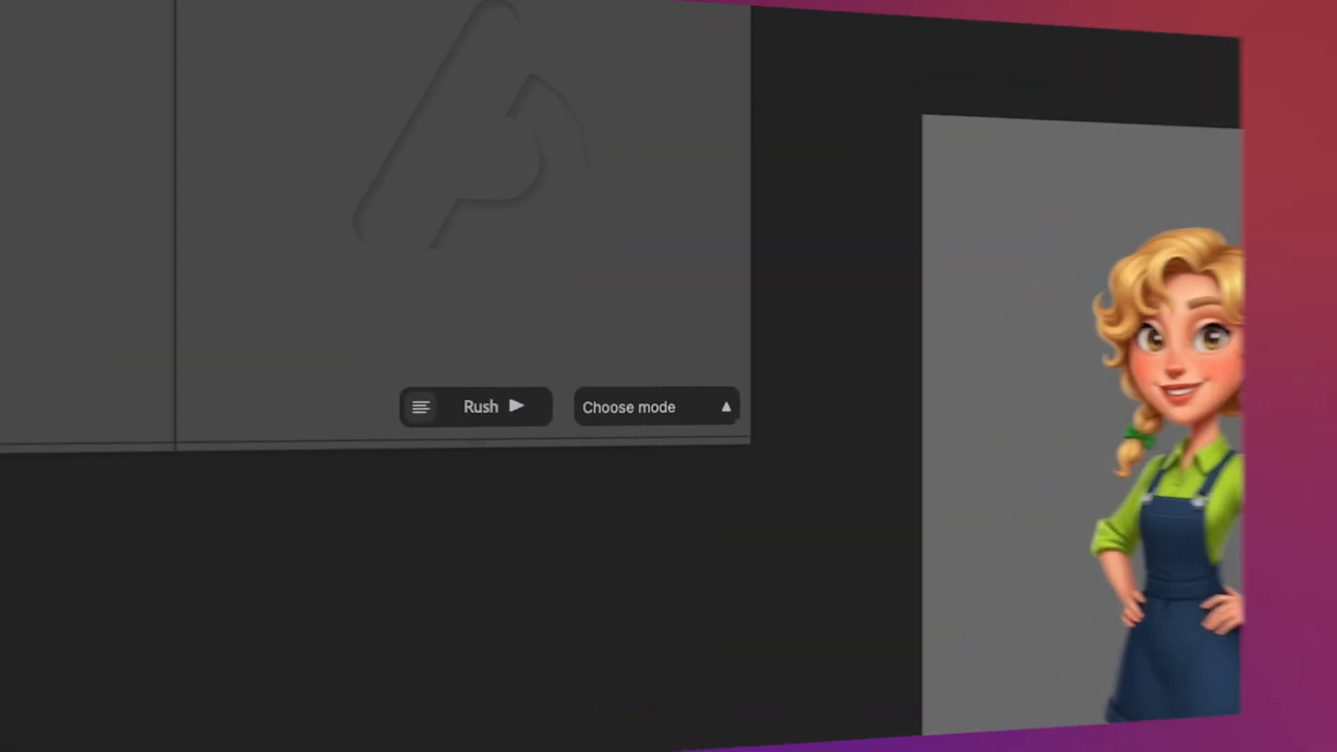
Switch to Action mode and generate four "Render it!" images of the selected tree sketch with the prompt "tree".
click(717, 410)
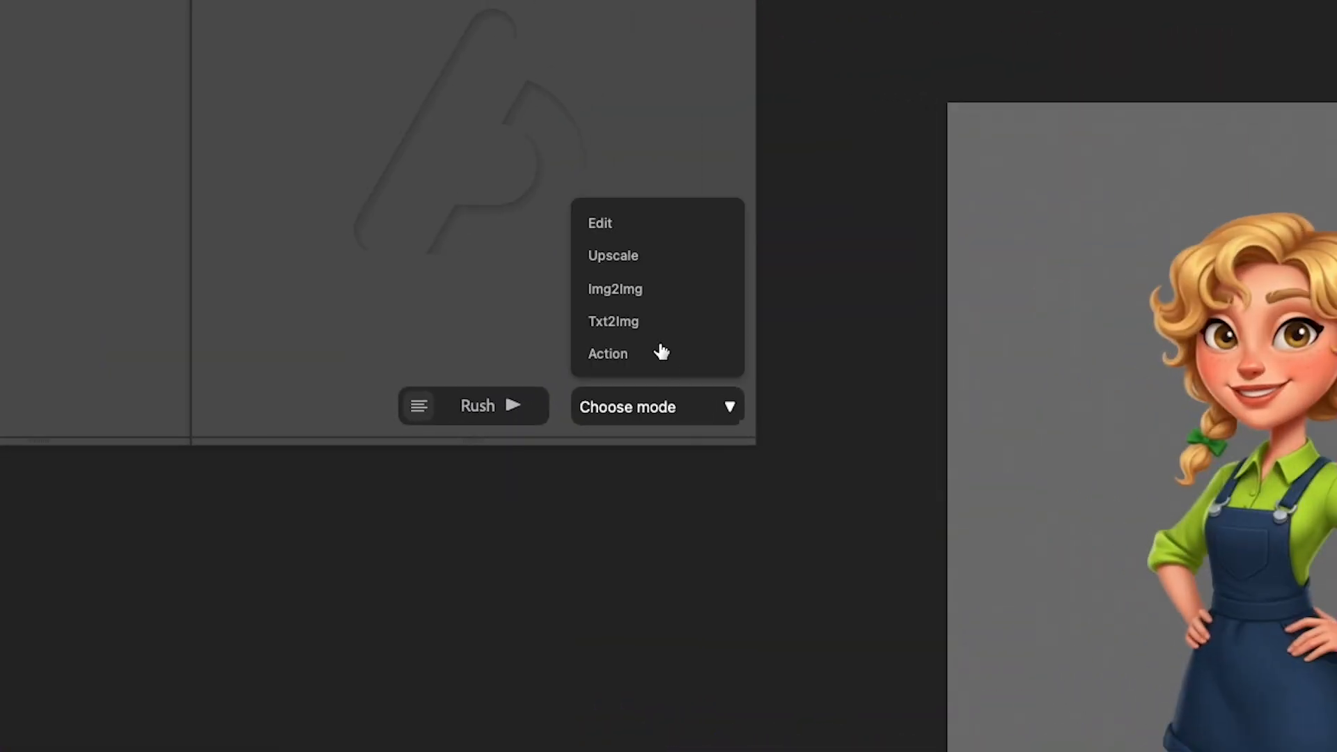
click(658, 352)
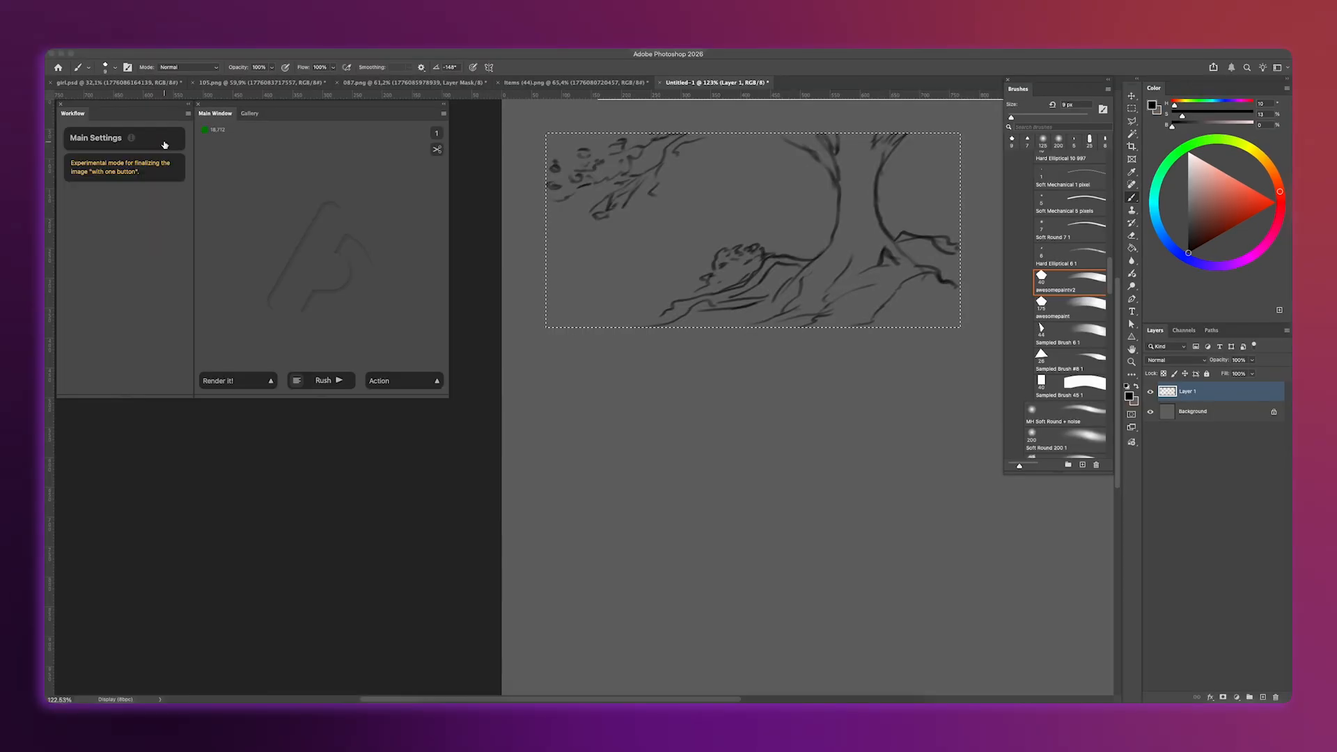
click(164, 143)
click(116, 177)
text(tree)
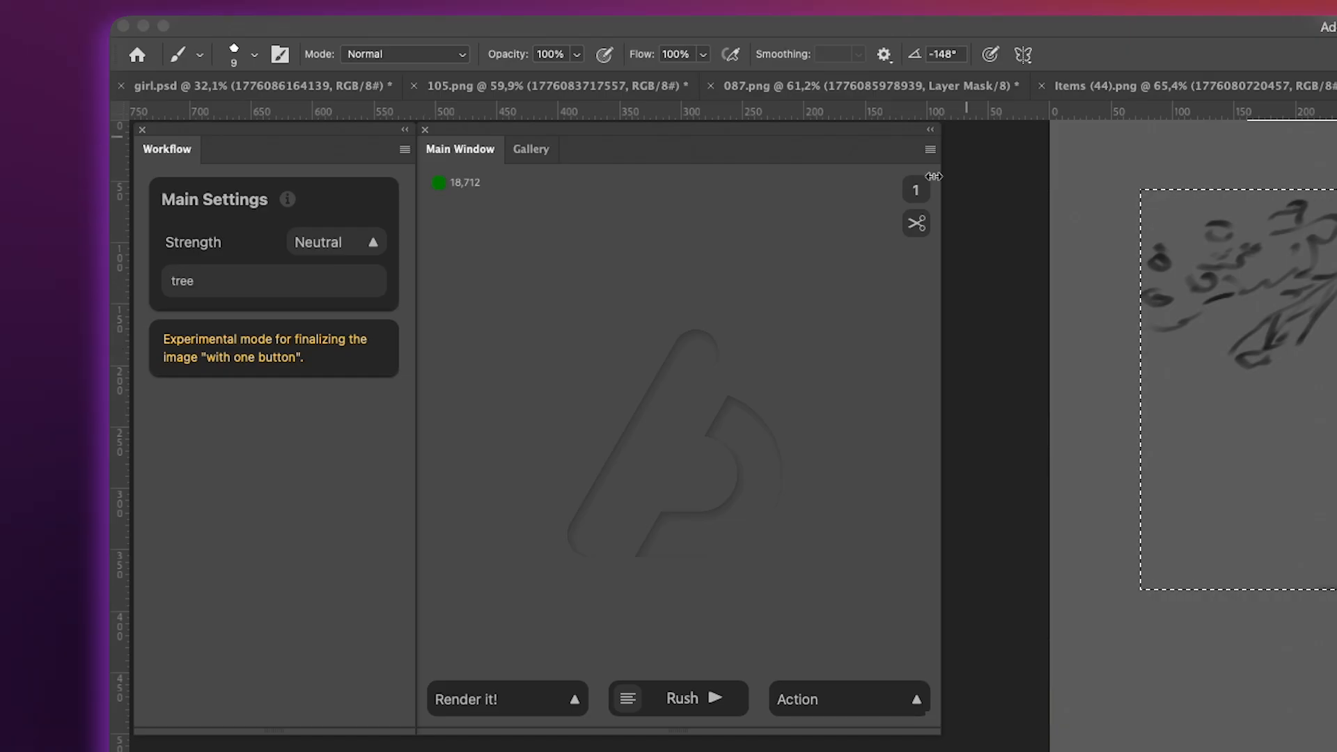
click(889, 190)
click(714, 702)
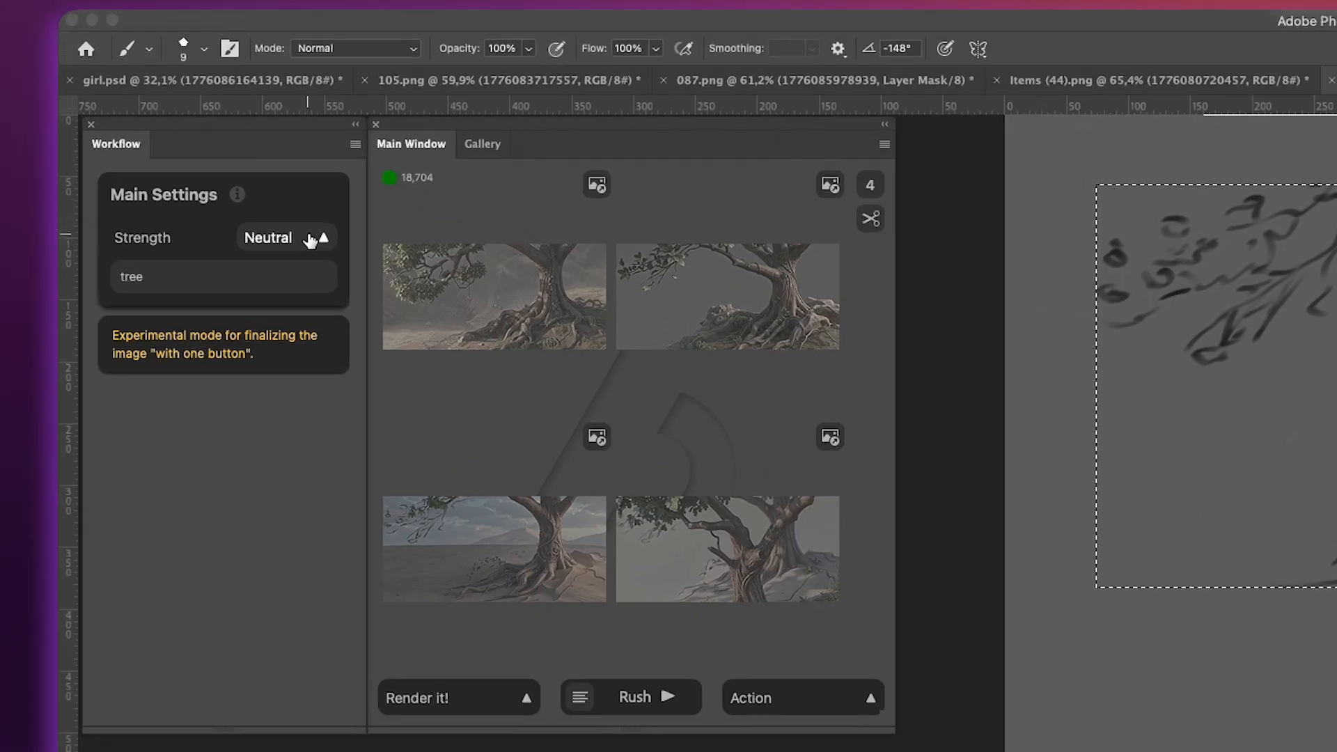
Set the render strength to Max, generate the tree sketch again and inspect a result in the large preview.
click(168, 160)
click(157, 210)
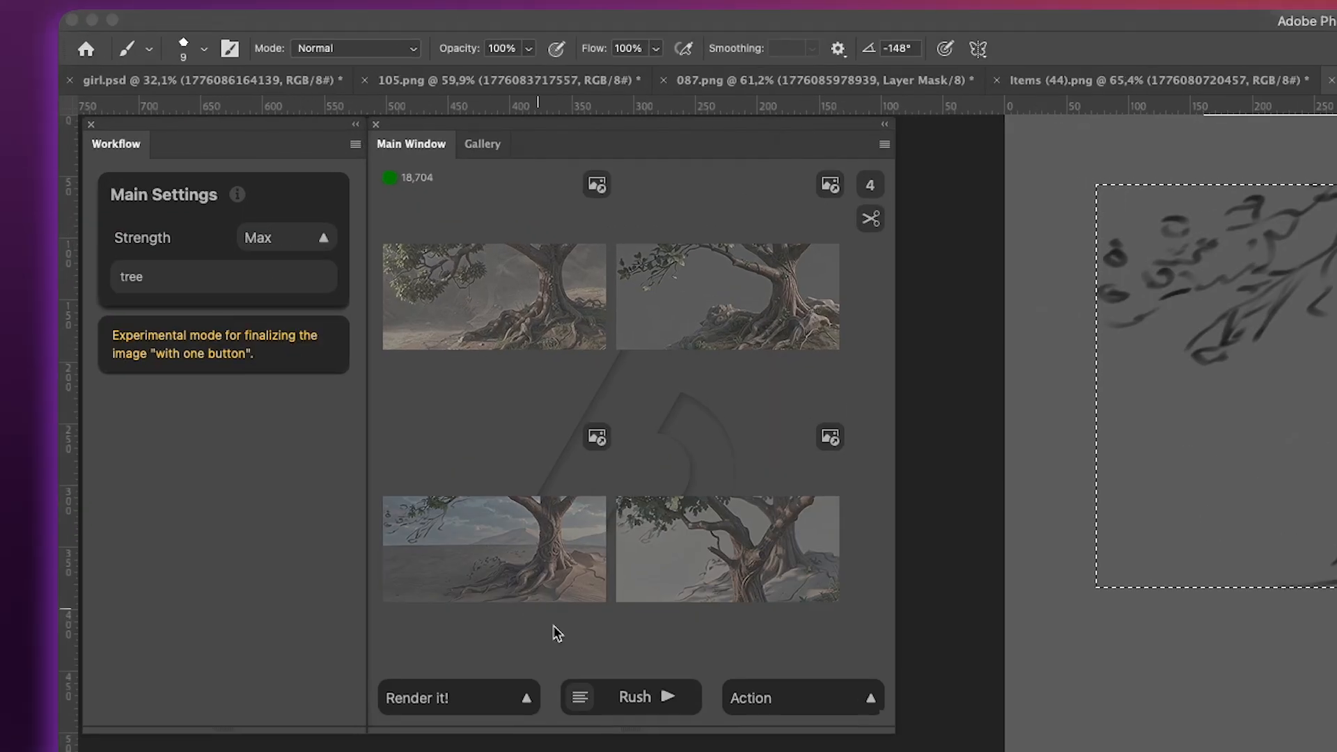
click(655, 699)
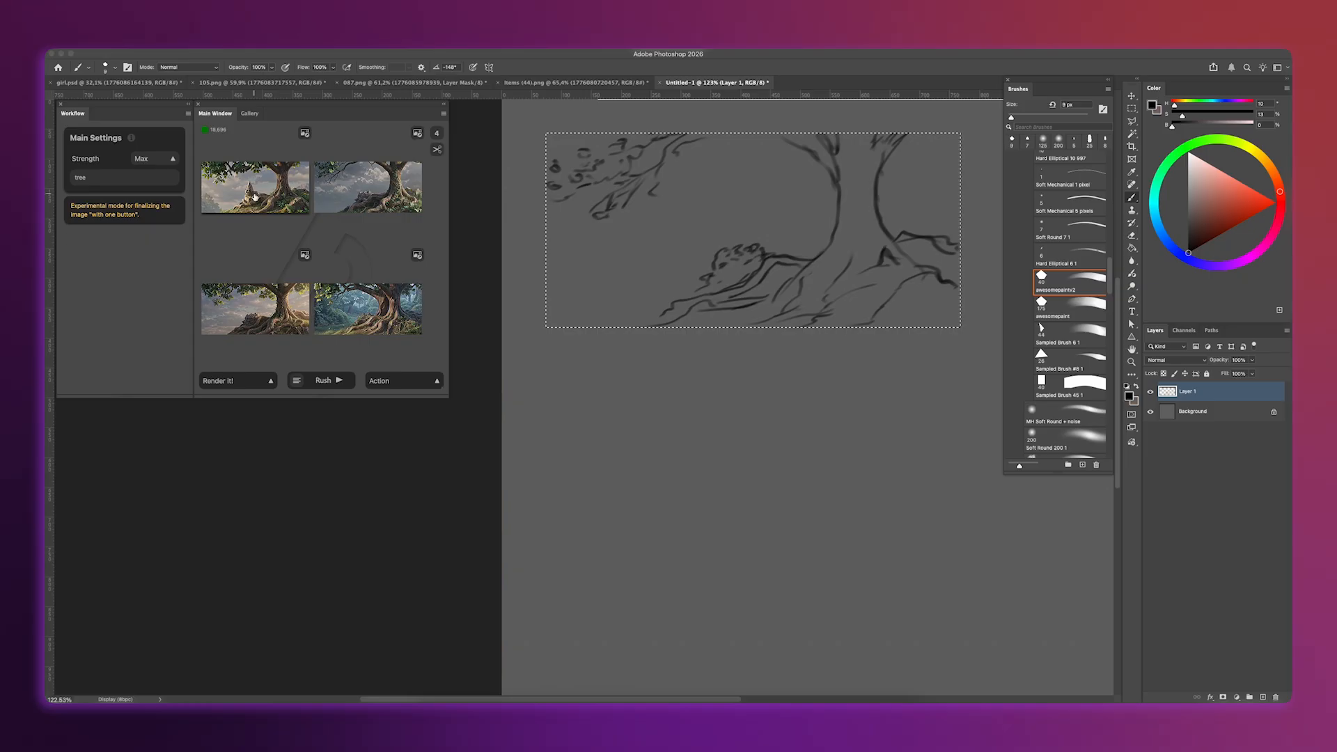
click(255, 192)
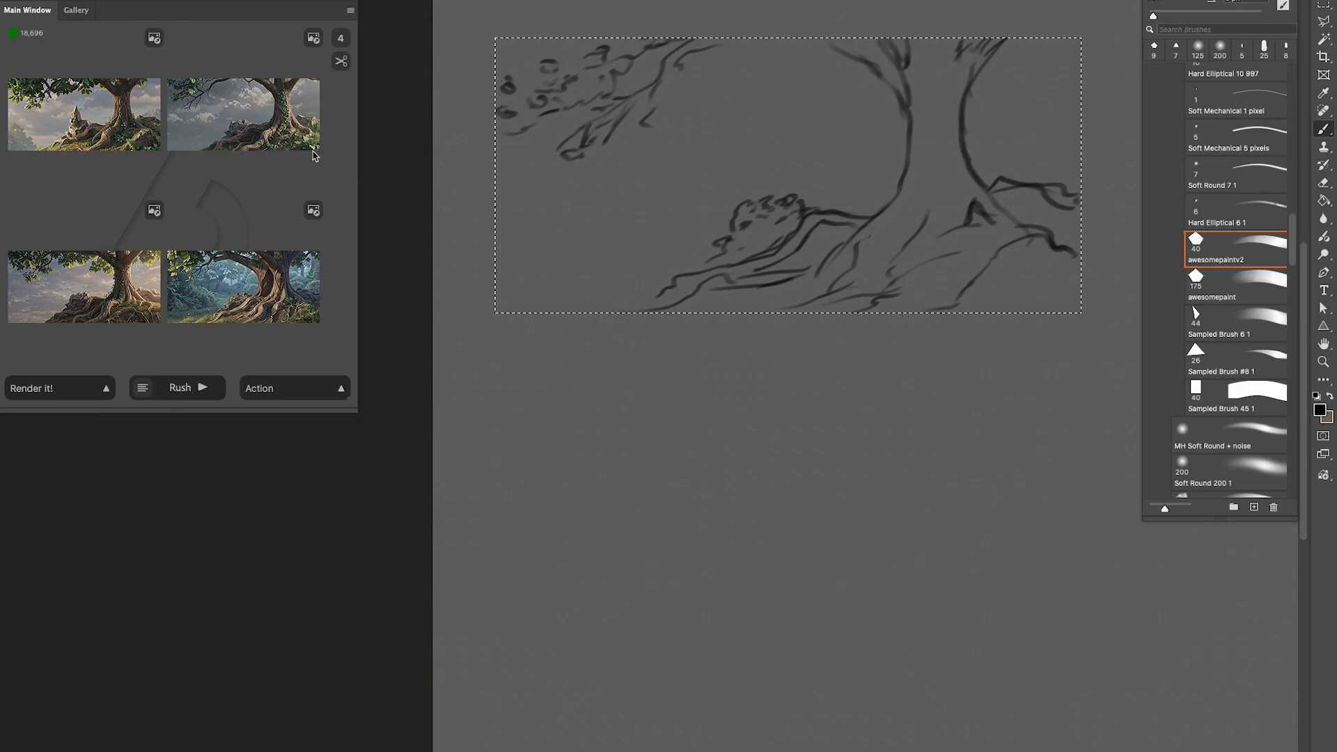
click(243, 125)
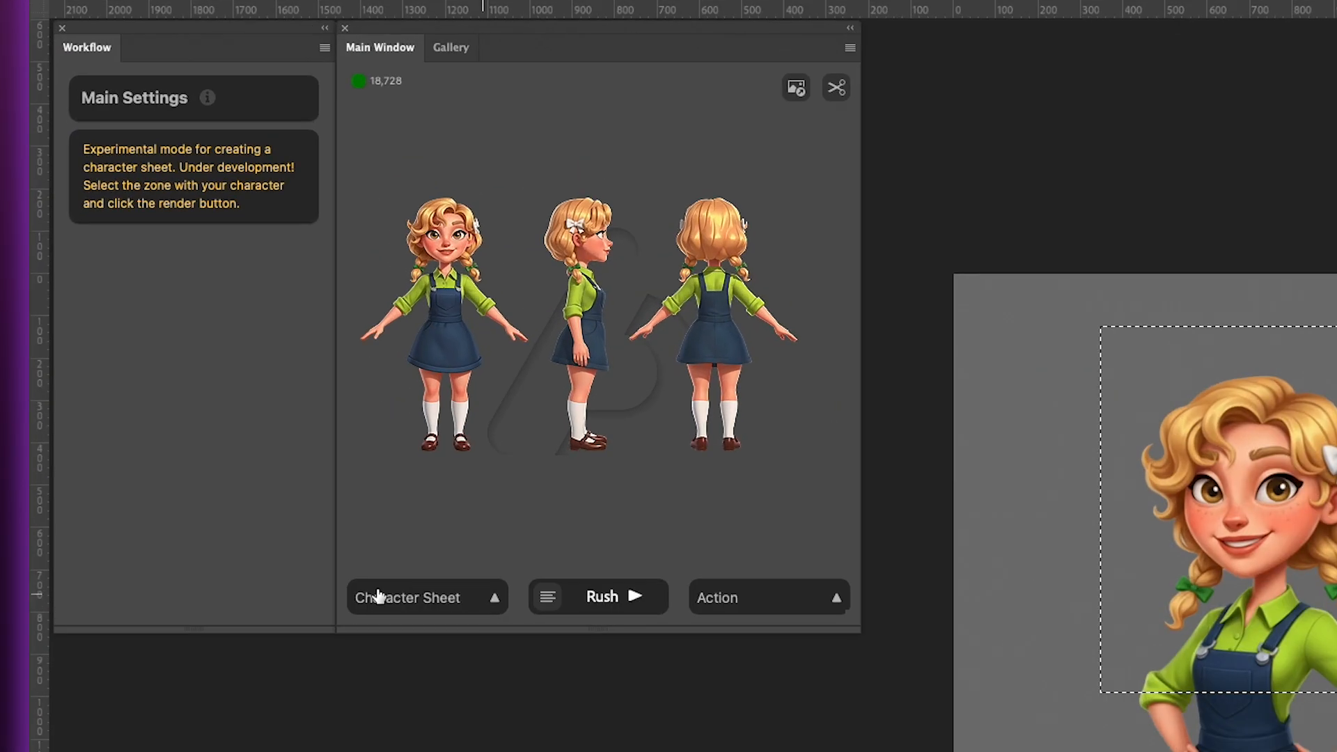
Switch the action to Emotions Sheet and generate it from the girl's selected head and upper body.
click(210, 378)
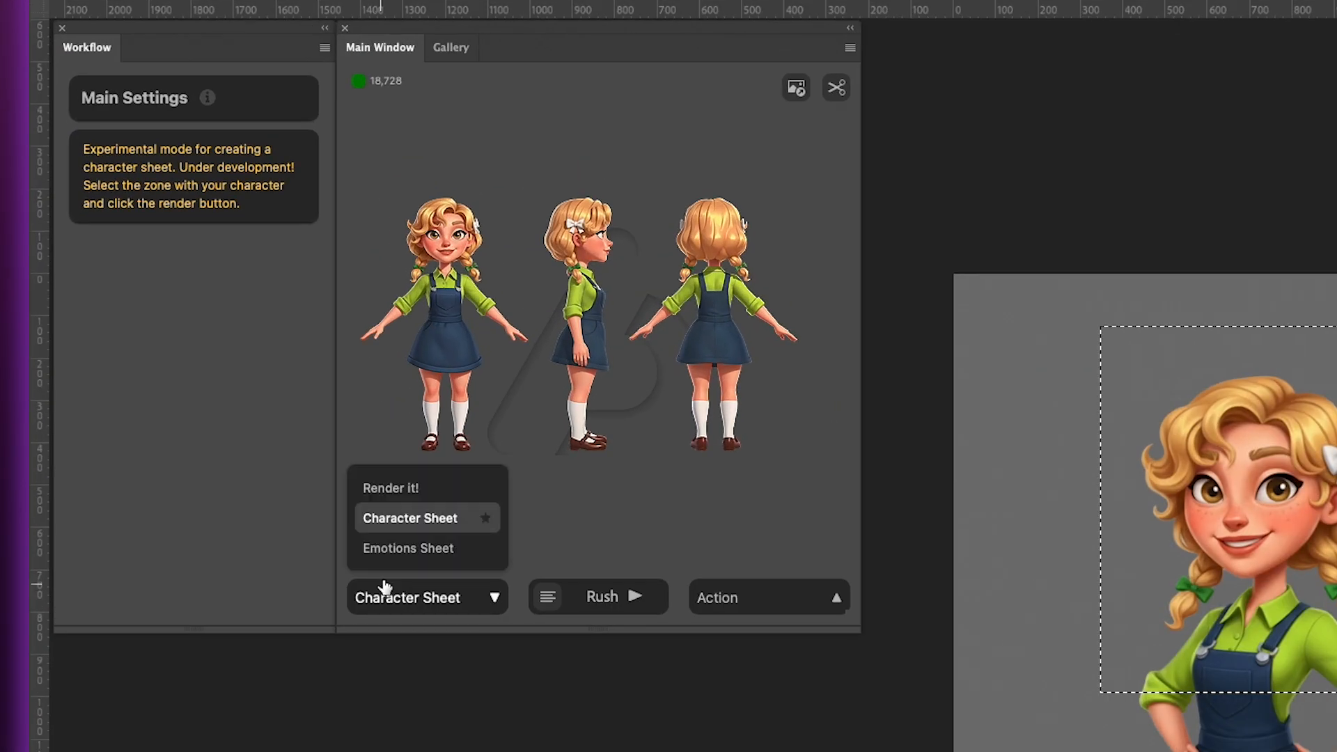
click(219, 357)
click(606, 596)
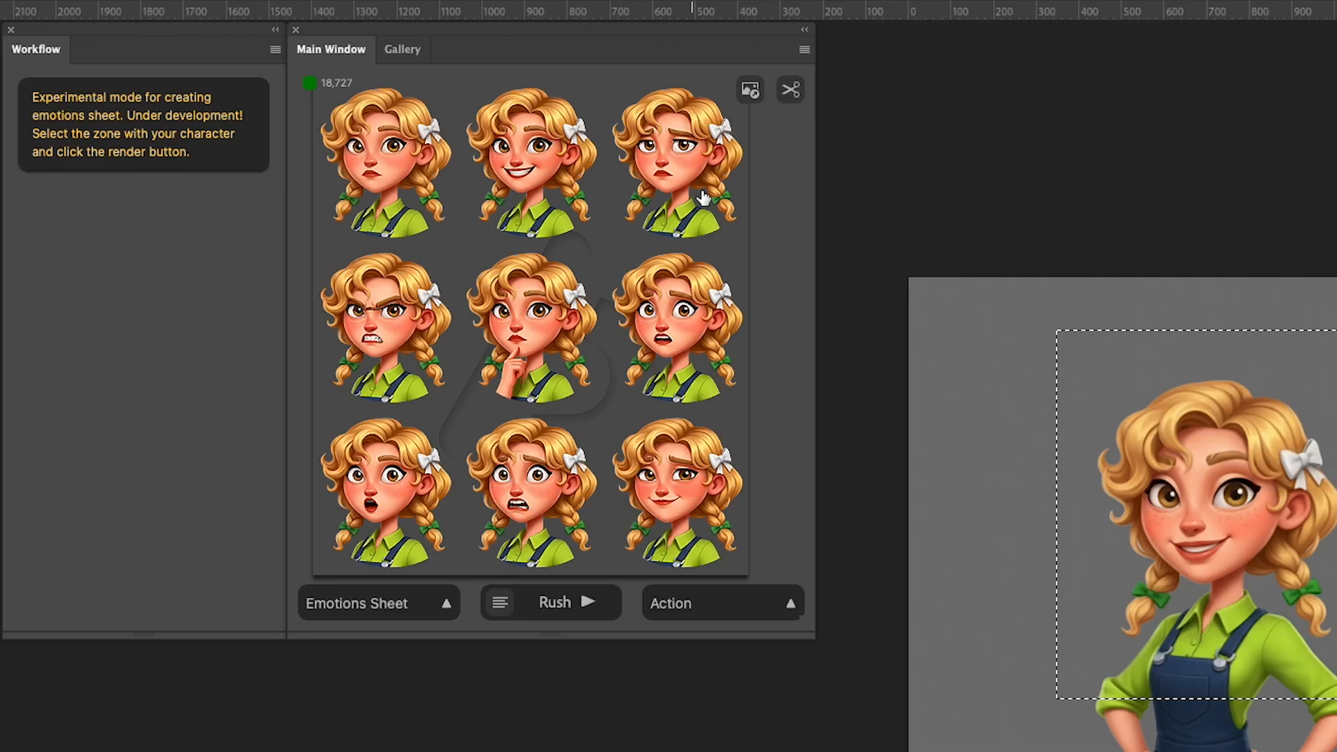
Place the emotions sheet on the canvas and position it beside the girl, below the character views.
click(745, 96)
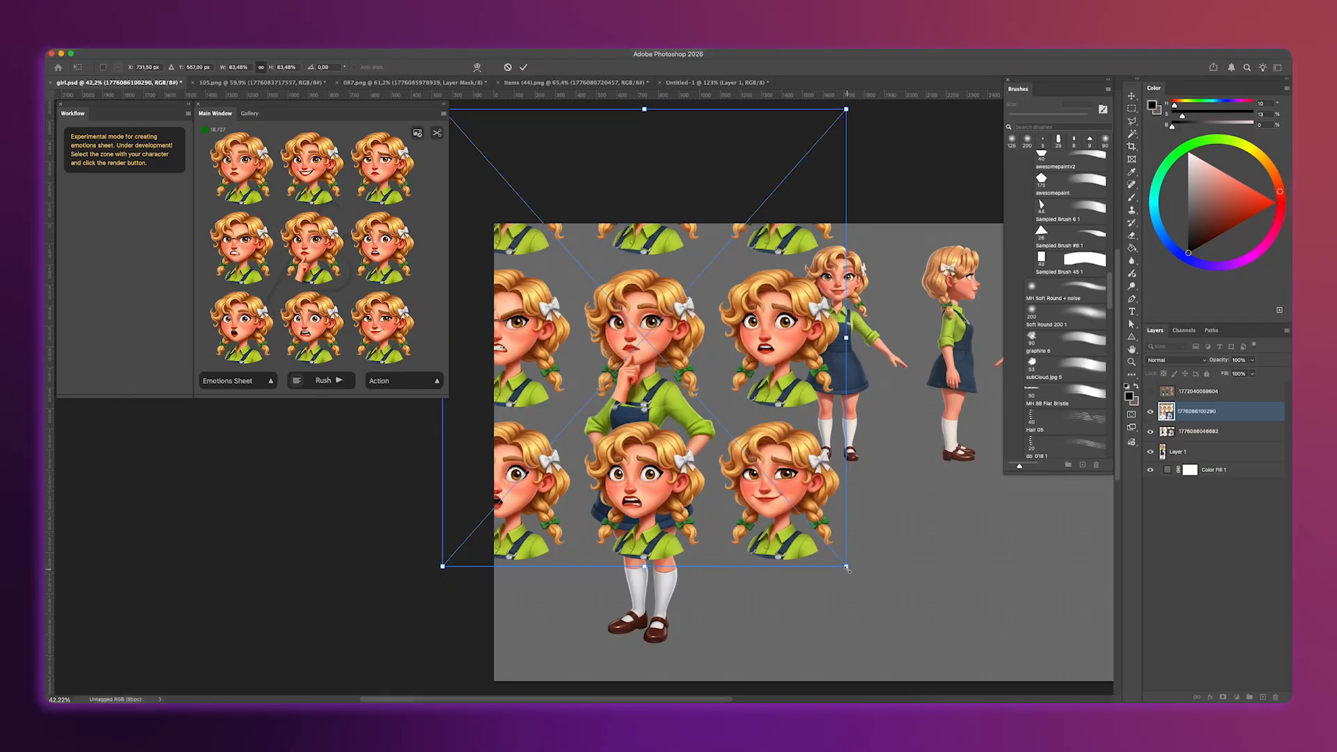
drag(847, 567, 996, 673)
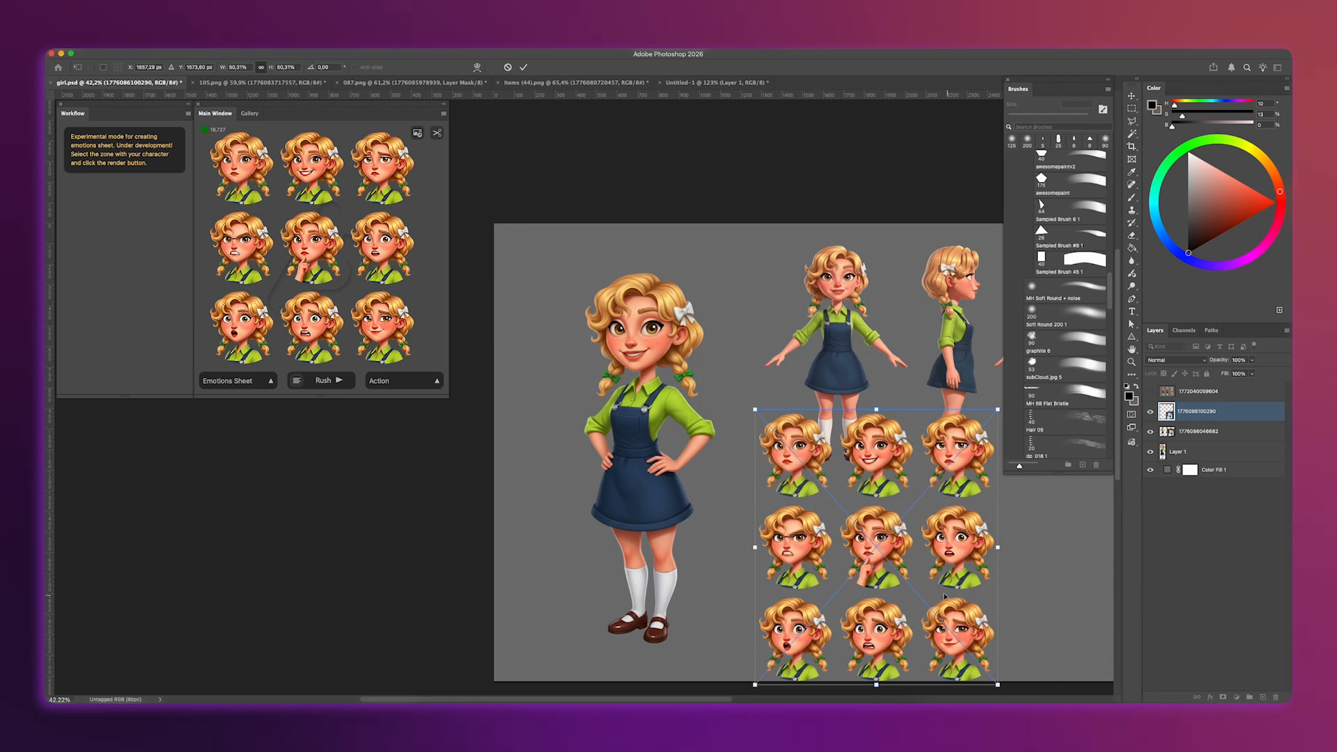